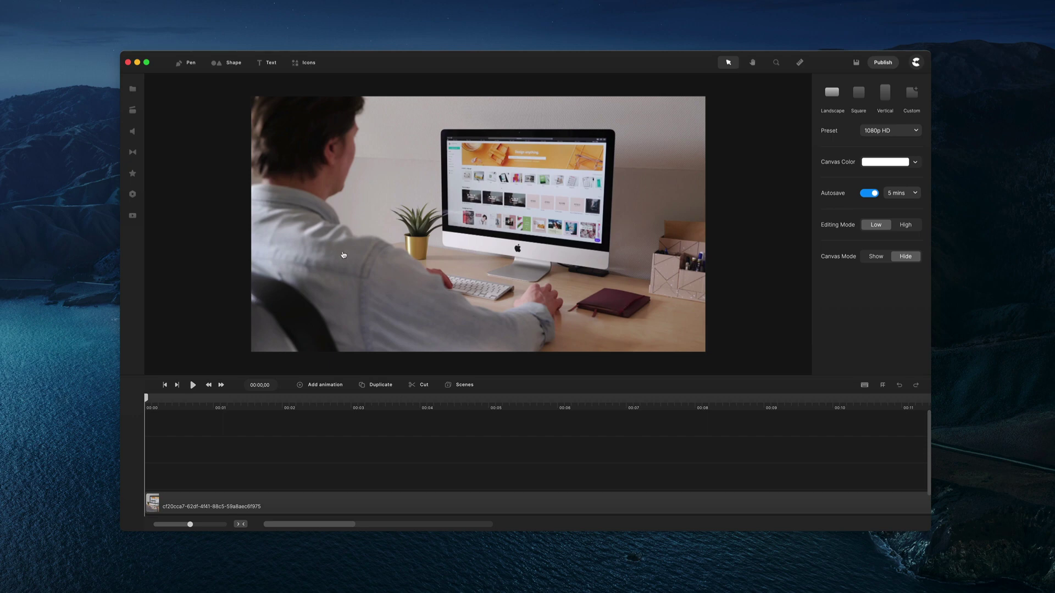
- Show the project media, then play, pause and rewind the preview to the start
{"action": "left_click", "coordinate": [132, 89]}
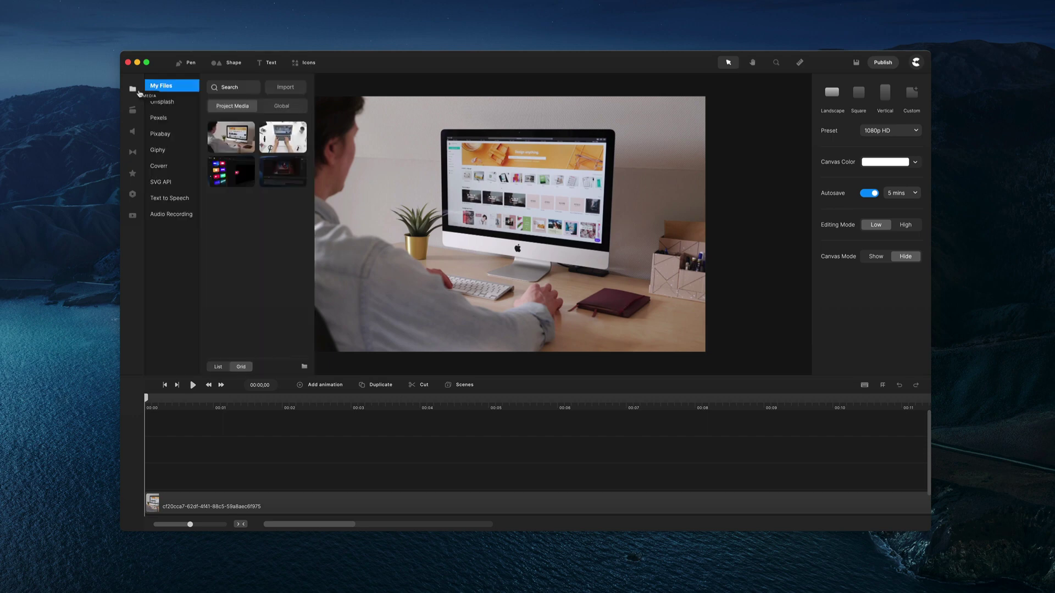
{"action": "left_click", "coordinate": [193, 386]}
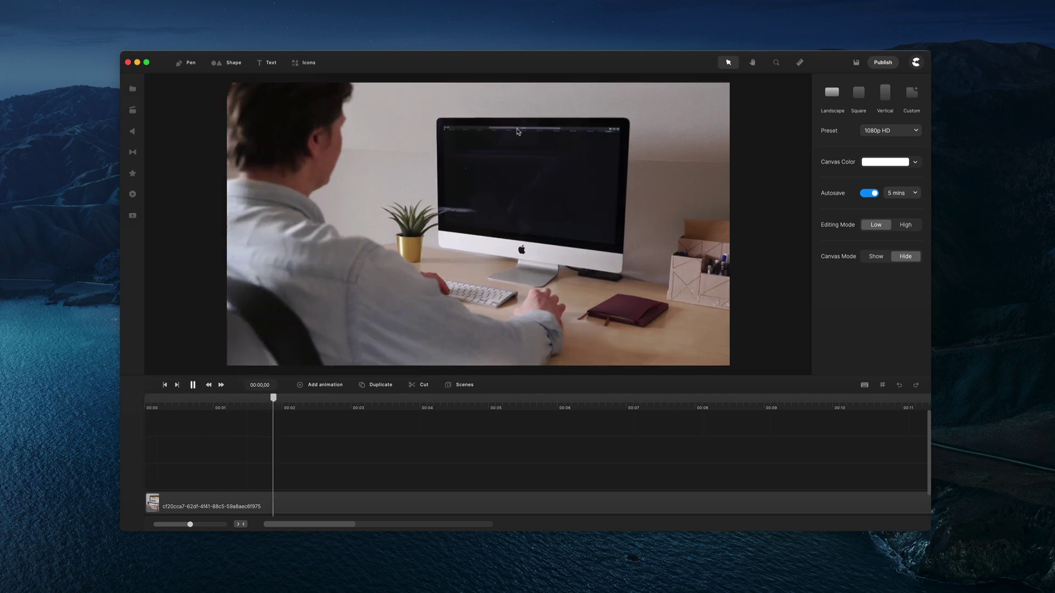
{"action": "left_click", "coordinate": [193, 386]}
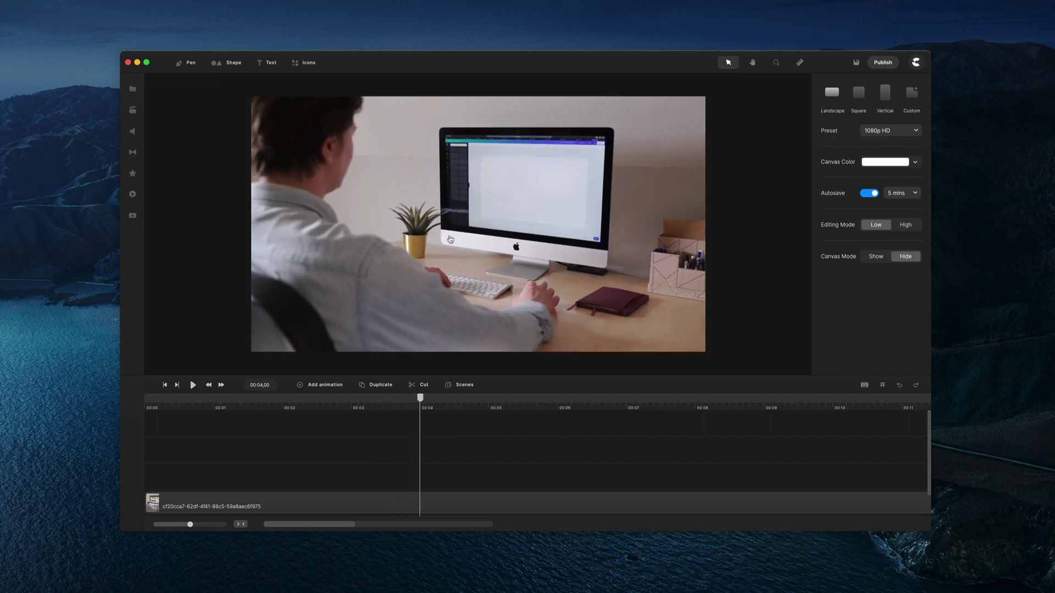
{"action": "left_click", "coordinate": [165, 385]}
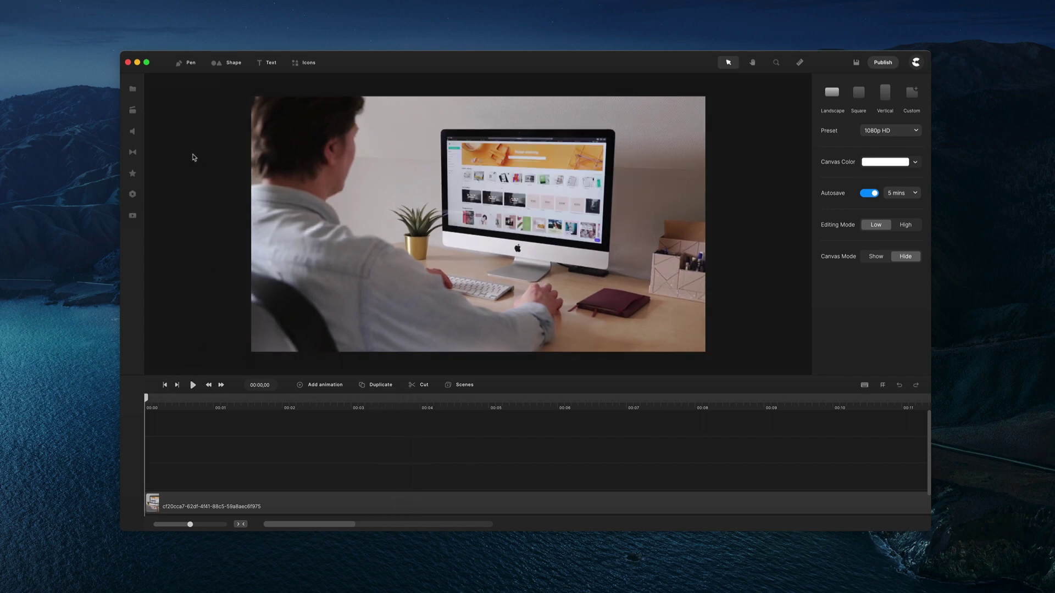
- Shrink the screen-recording clip and fit it over the iMac display
{"action": "left_click", "coordinate": [142, 94]}
{"action": "left_click", "coordinate": [434, 208]}
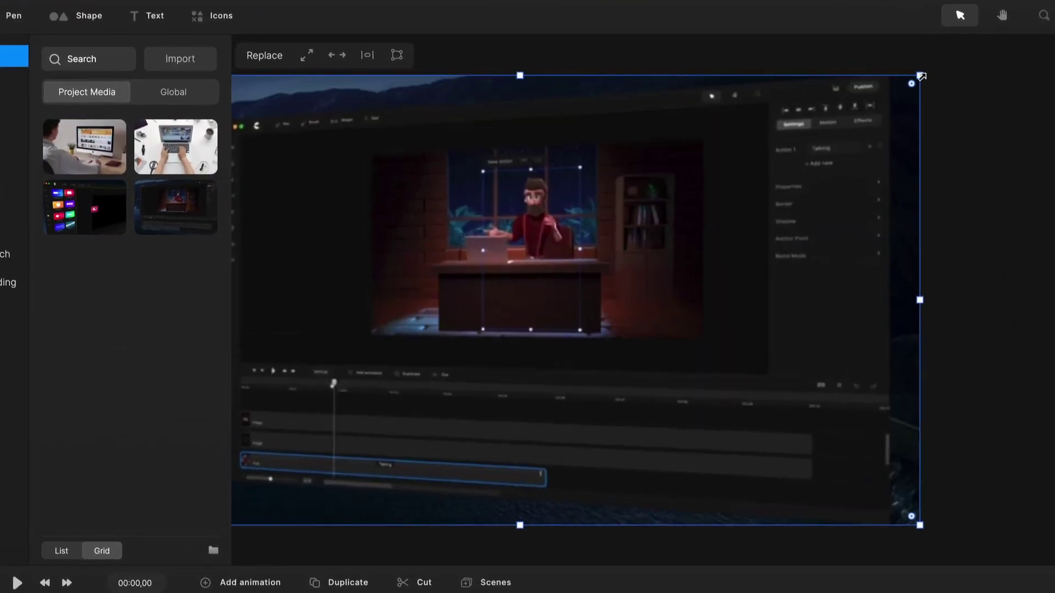
{"action": "left_click_drag", "start_coordinate": [921, 76], "coordinate": [423, 351]}
{"action": "left_click_drag", "start_coordinate": [372, 414], "coordinate": [721, 217]}
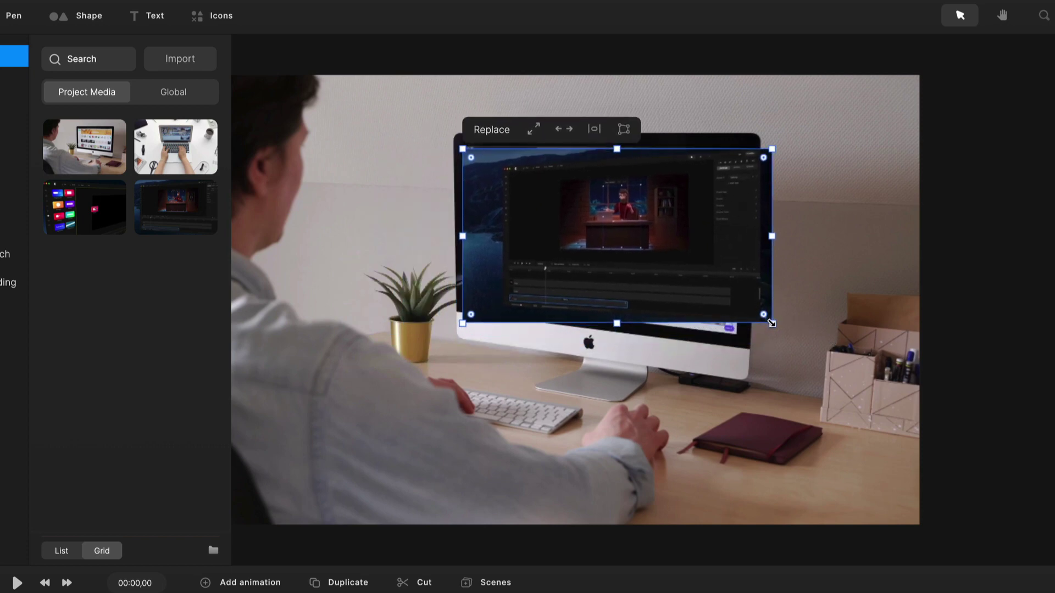
{"action": "left_click_drag", "start_coordinate": [772, 323], "coordinate": [738, 310]}
{"action": "left_click_drag", "start_coordinate": [692, 270], "coordinate": [695, 276]}
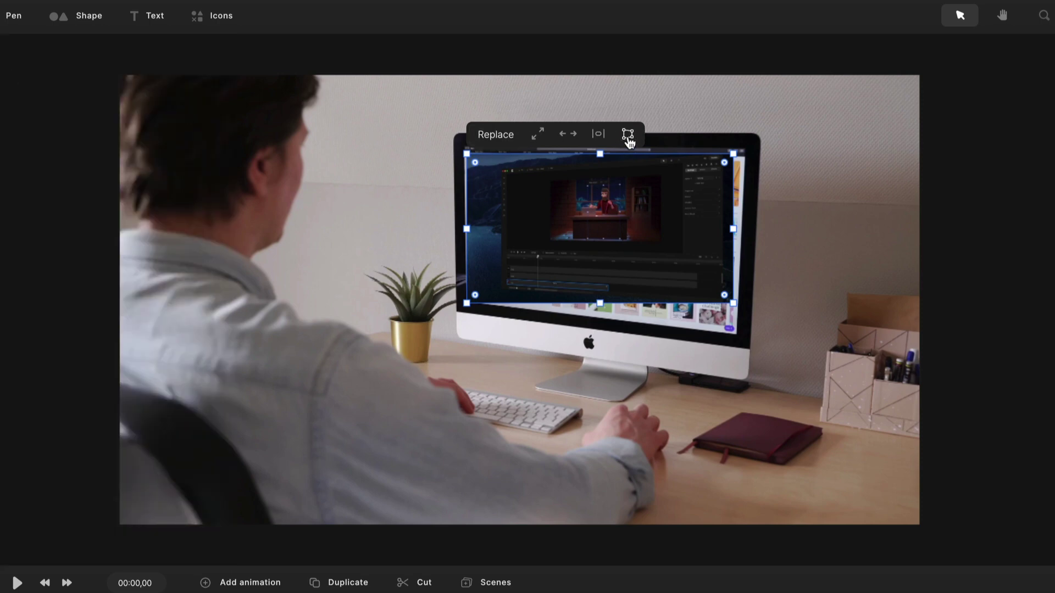
- In corner-pin distortion, pin the clip's top-left and bottom-left corners to the screen
{"action": "left_click", "coordinate": [628, 137]}
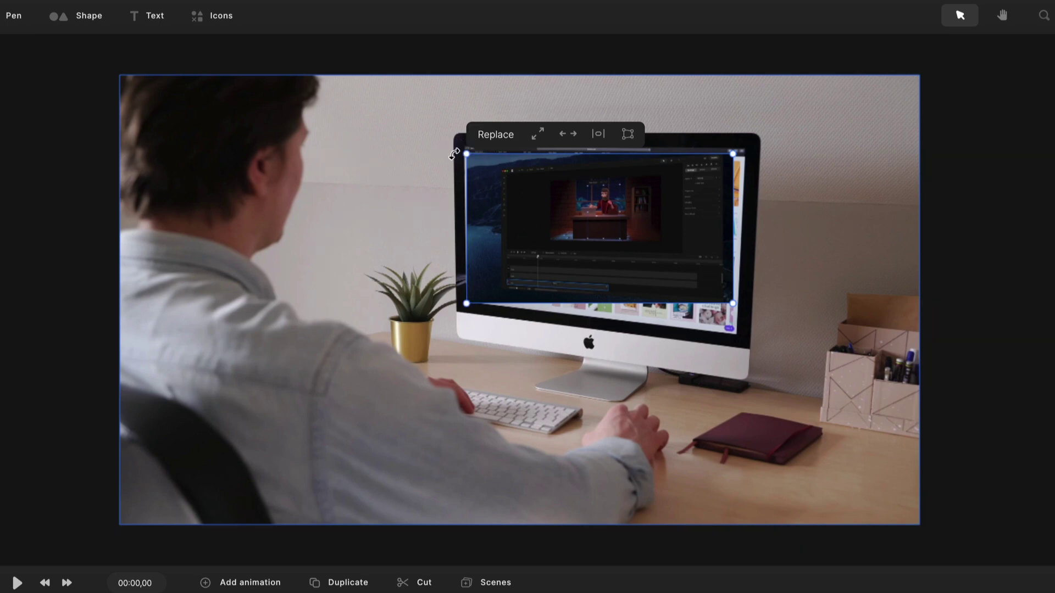
{"action": "scroll", "coordinate": [454, 153], "scroll_direction": "up", "scroll_amount": 5}
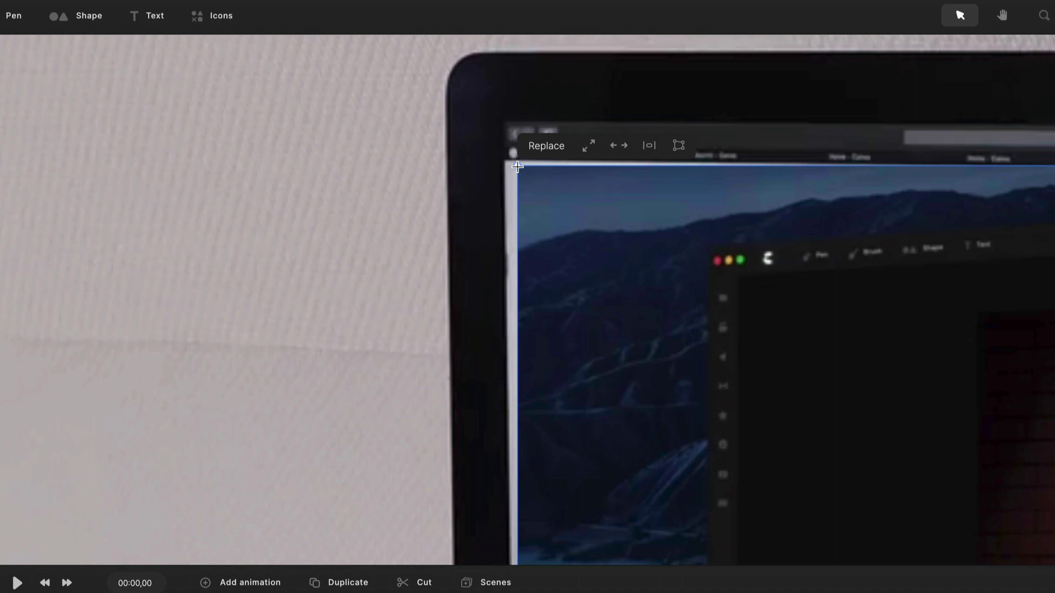
{"action": "left_click_drag", "start_coordinate": [517, 166], "coordinate": [499, 118]}
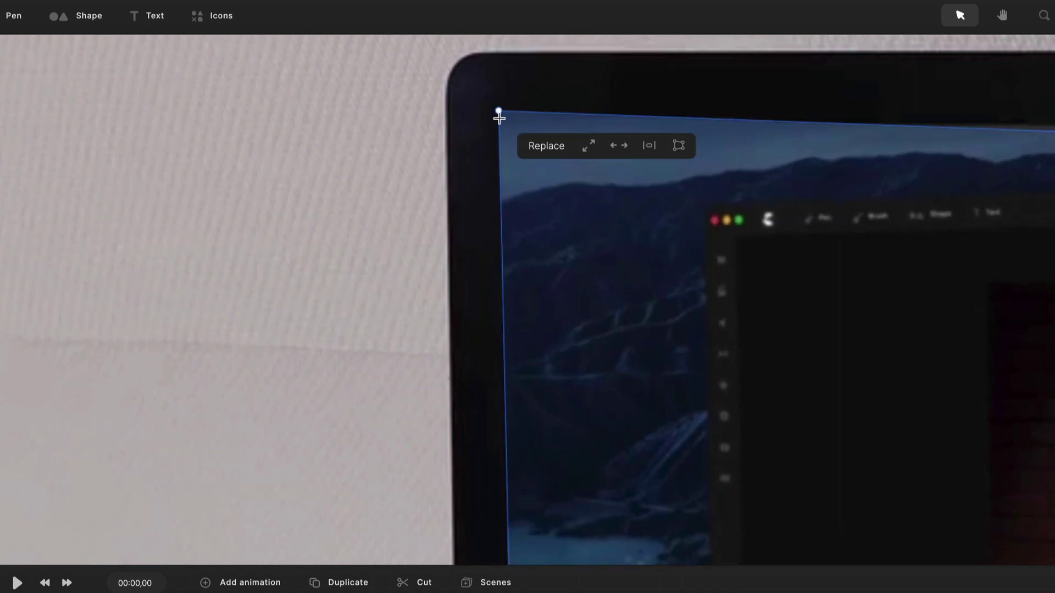
{"action": "scroll", "coordinate": [499, 118], "scroll_direction": "down", "scroll_amount": 5}
{"action": "scroll", "coordinate": [506, 283], "scroll_direction": "up", "scroll_amount": 5}
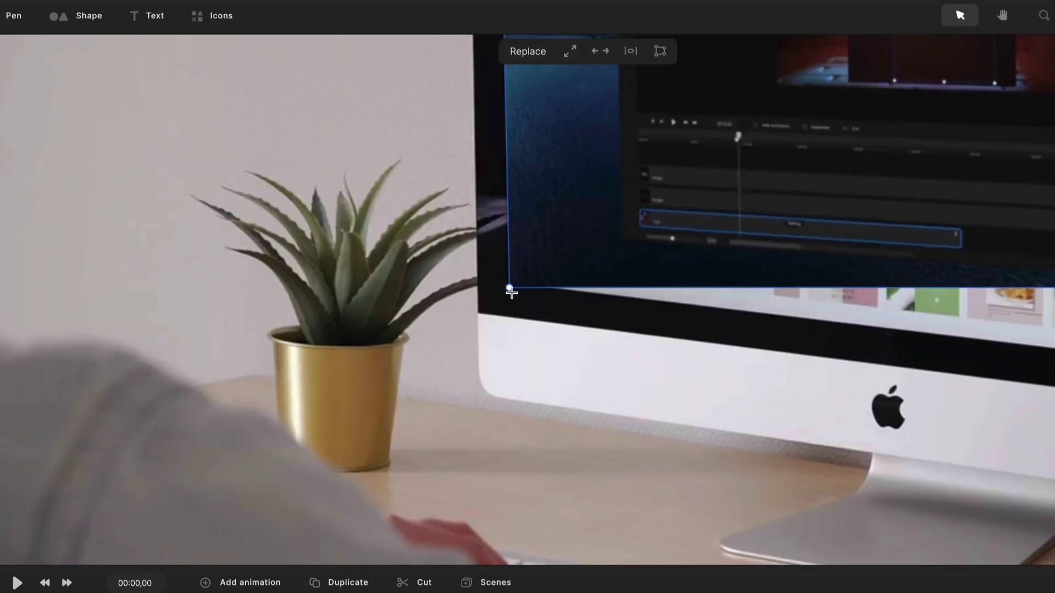
{"action": "left_click_drag", "start_coordinate": [509, 289], "coordinate": [503, 290]}
{"action": "scroll", "coordinate": [503, 289], "scroll_direction": "down", "scroll_amount": 5}
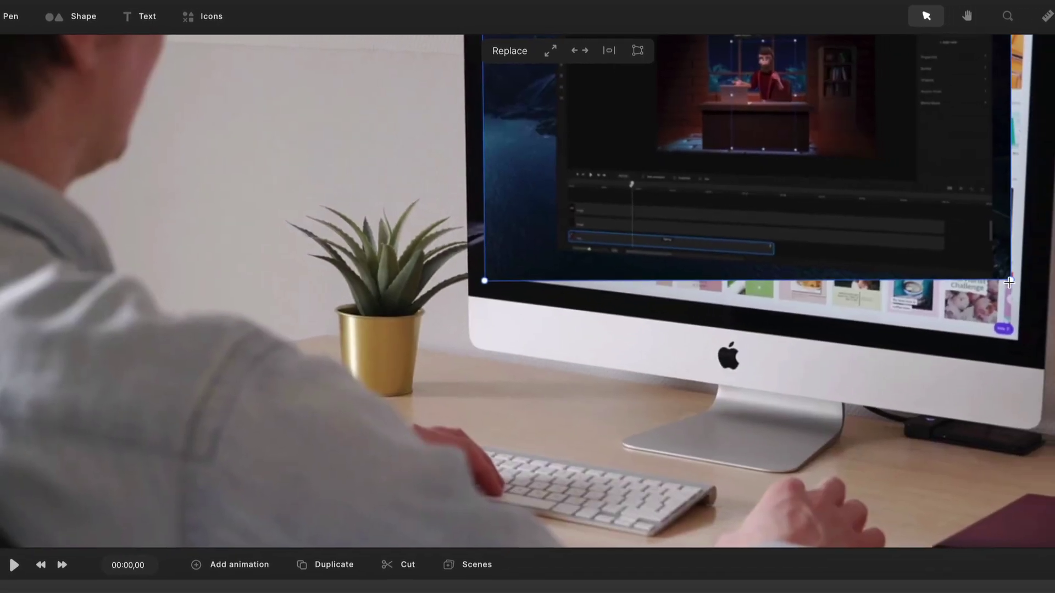
- Pan toward the monitor's right side and pin the top-right corner
{"action": "key", "text": "h"}
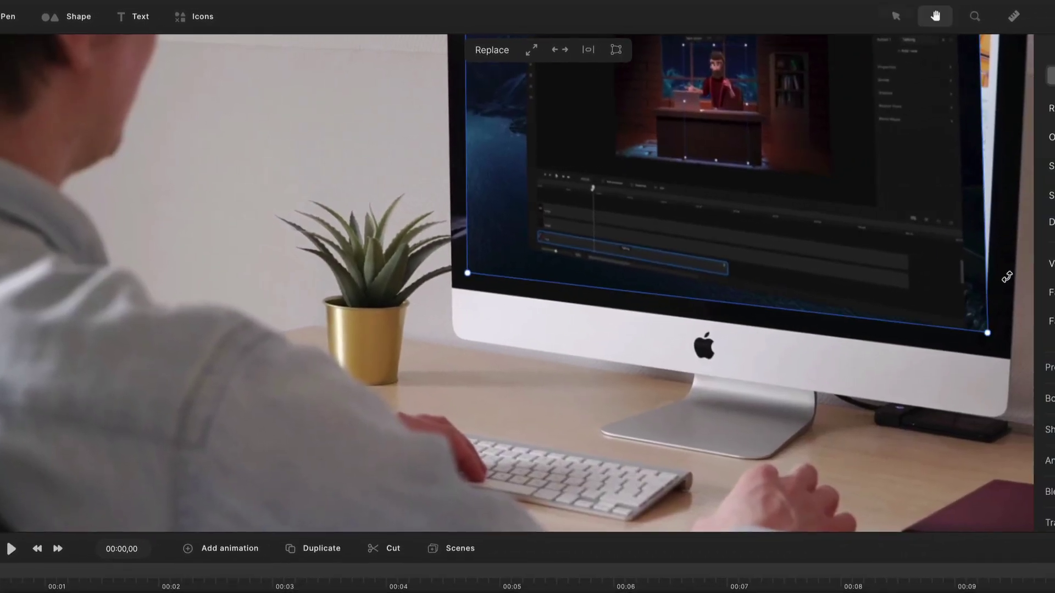
{"action": "left_click_drag", "start_coordinate": [1005, 276], "coordinate": [897, 403]}
{"action": "left_click_drag", "start_coordinate": [944, 290], "coordinate": [888, 349]}
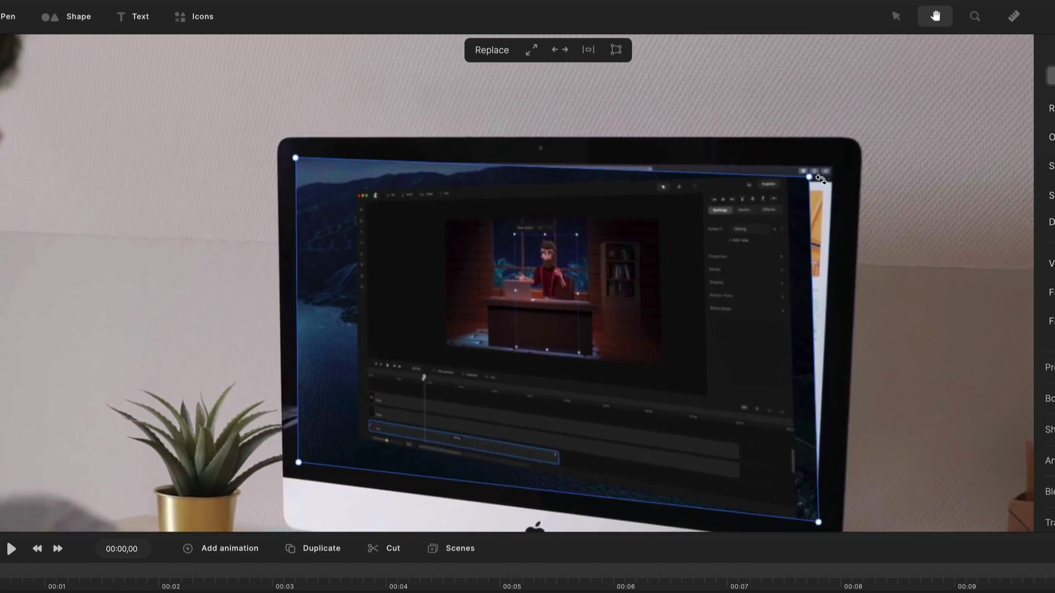
{"action": "key", "text": "v"}
{"action": "left_click_drag", "start_coordinate": [810, 177], "coordinate": [835, 163]}
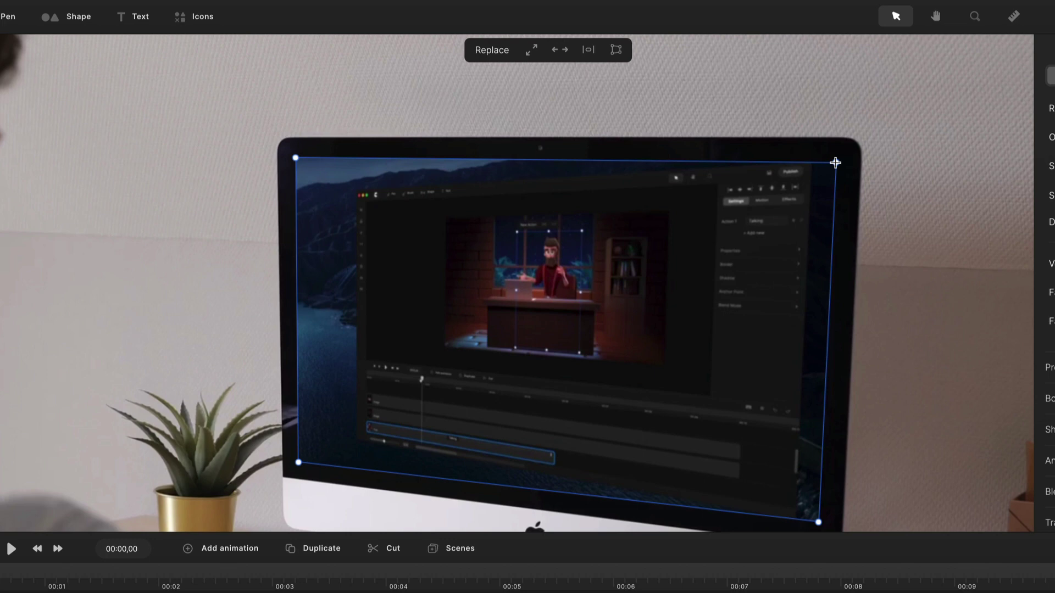
{"action": "scroll", "coordinate": [835, 162], "scroll_direction": "down", "scroll_amount": 5}
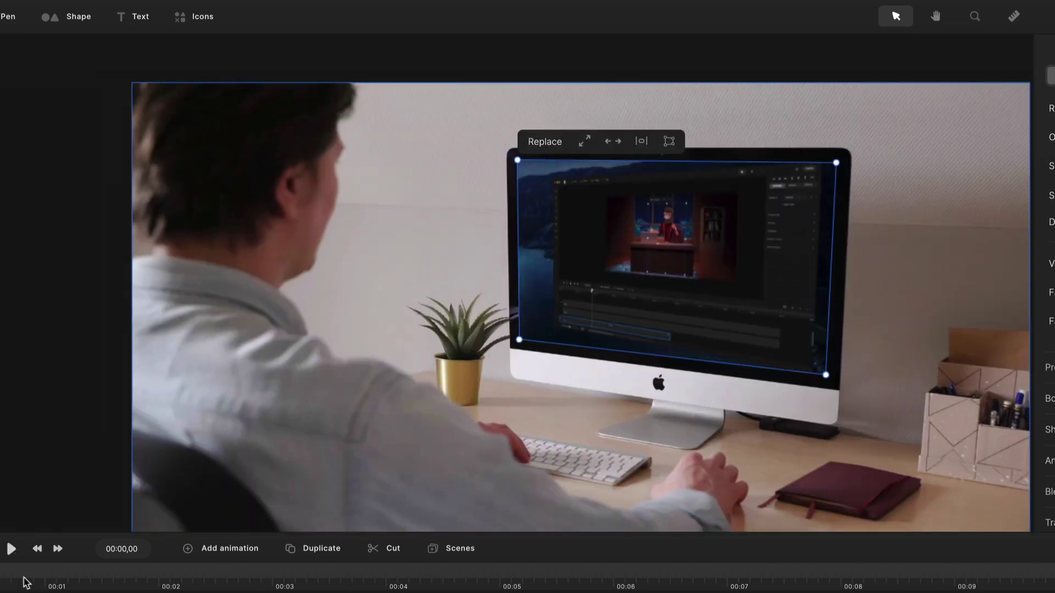
{"action": "left_click", "coordinate": [25, 582]}
{"action": "left_click", "coordinate": [10, 549]}
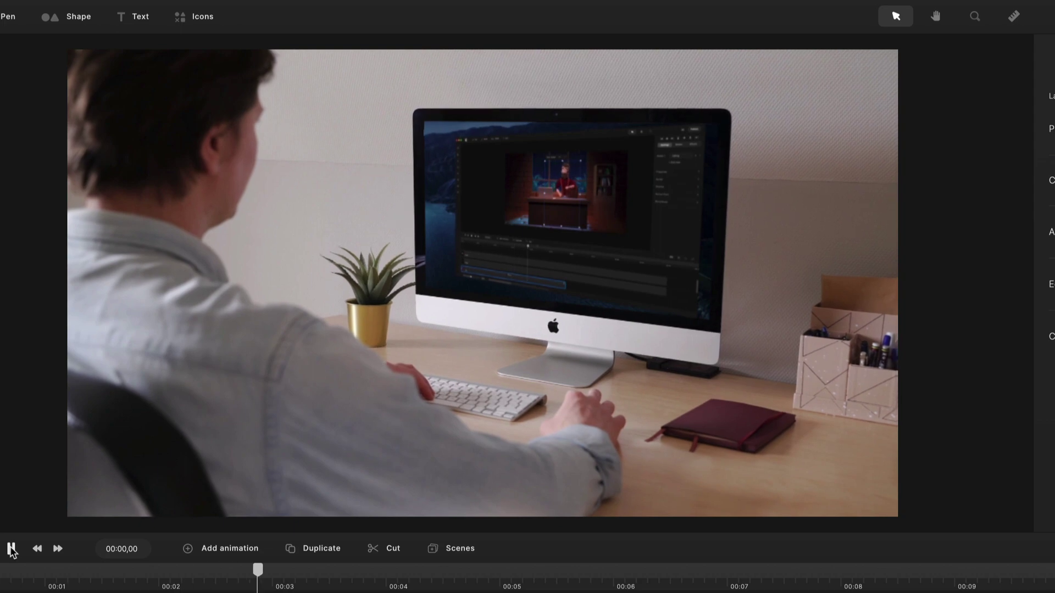
{"action": "left_click", "coordinate": [10, 549]}
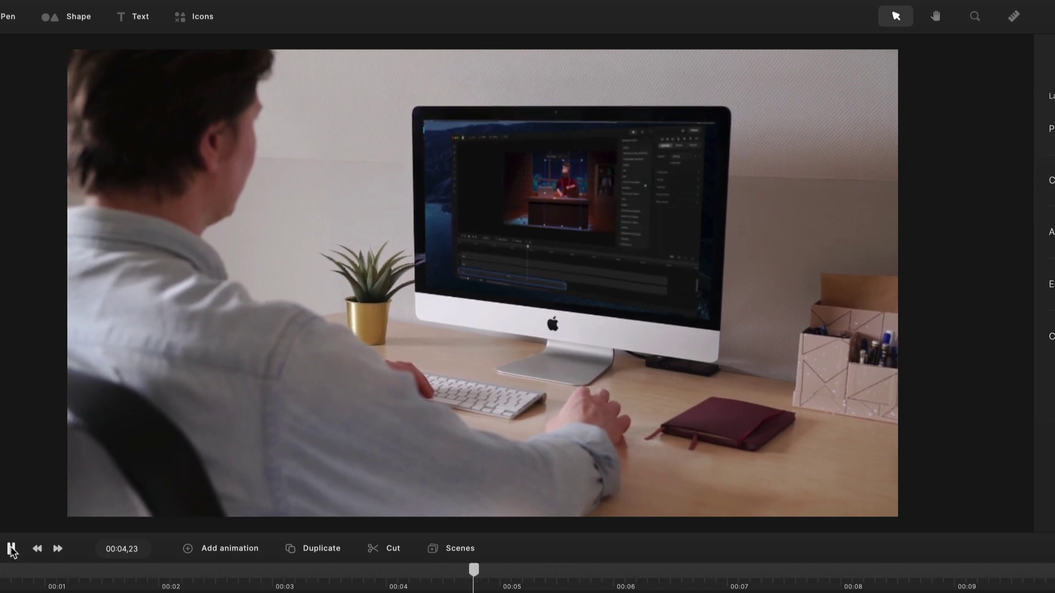
{"action": "scroll", "coordinate": [822, 162], "scroll_direction": "up", "scroll_amount": 5}
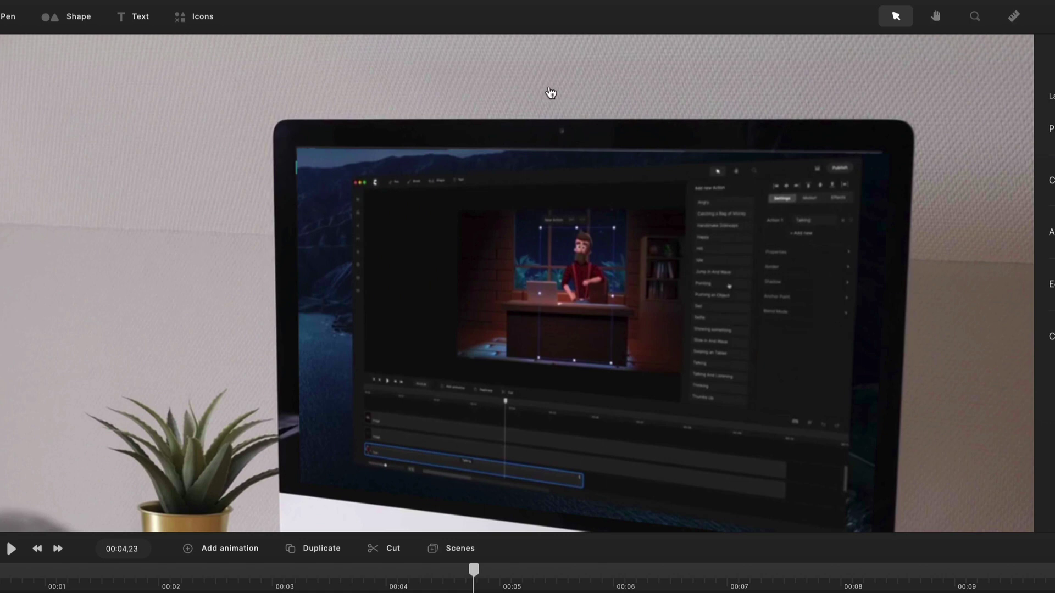
{"action": "left_click_drag", "start_coordinate": [481, 580], "coordinate": [0, 571]}
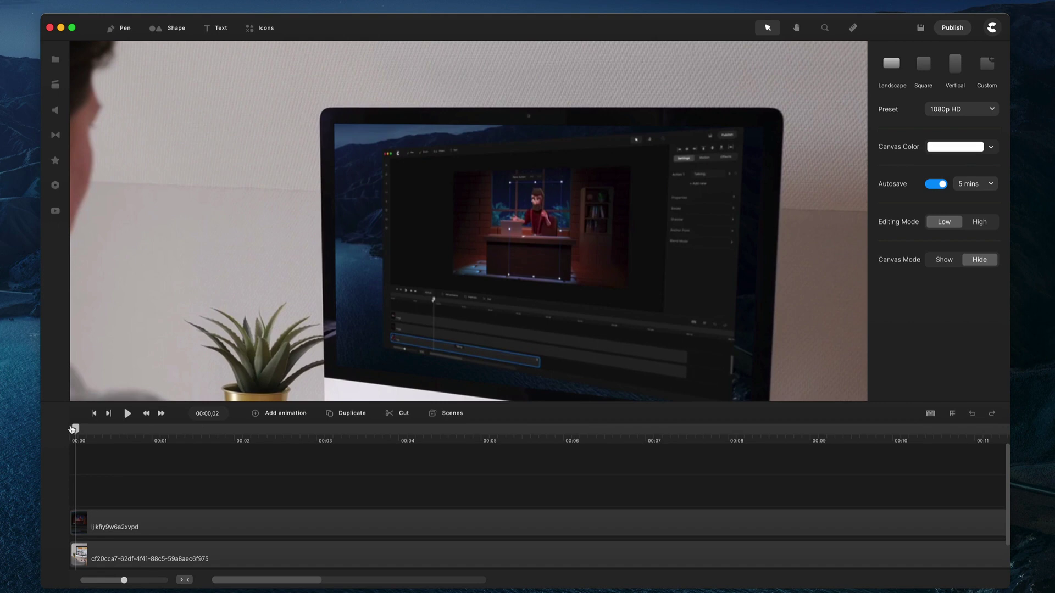
- Add a Distortion animation to the screen clip with its keyframe at about 00:04
{"action": "left_click_drag", "start_coordinate": [72, 429], "coordinate": [69, 429]}
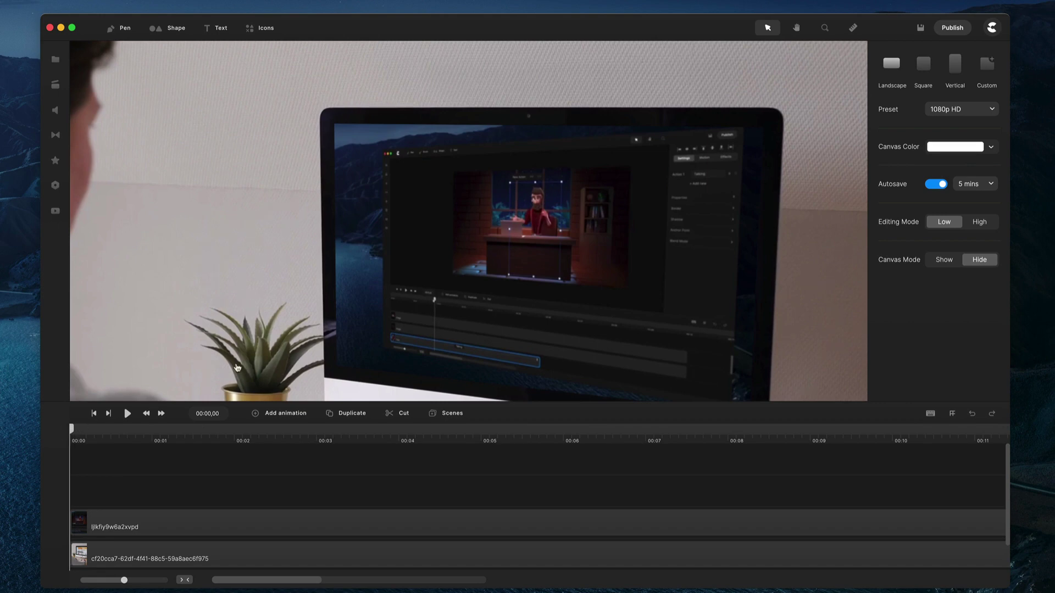
{"action": "left_click", "coordinate": [403, 297]}
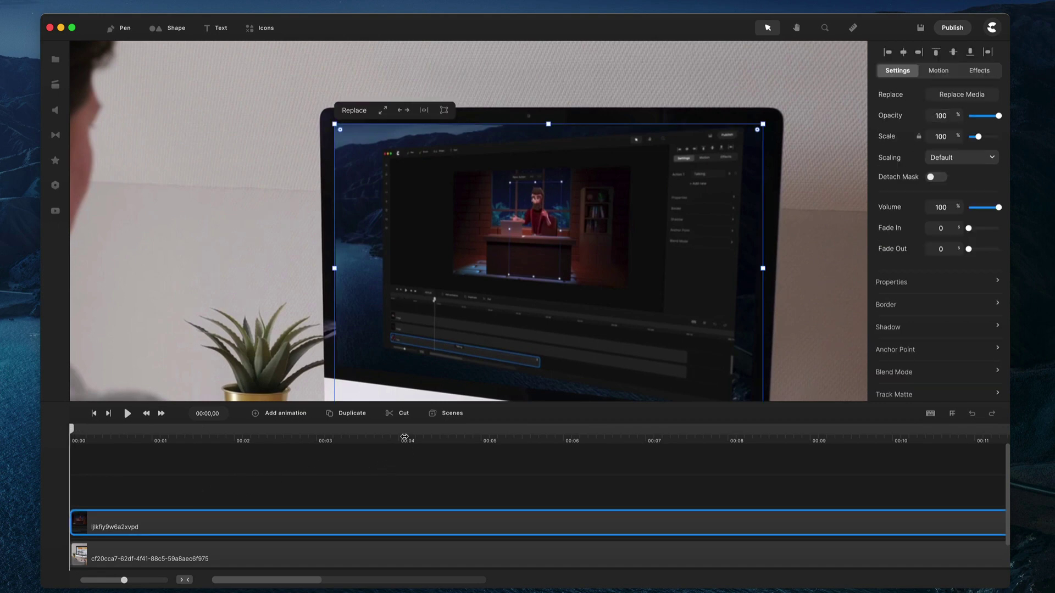
{"action": "left_click", "coordinate": [292, 418]}
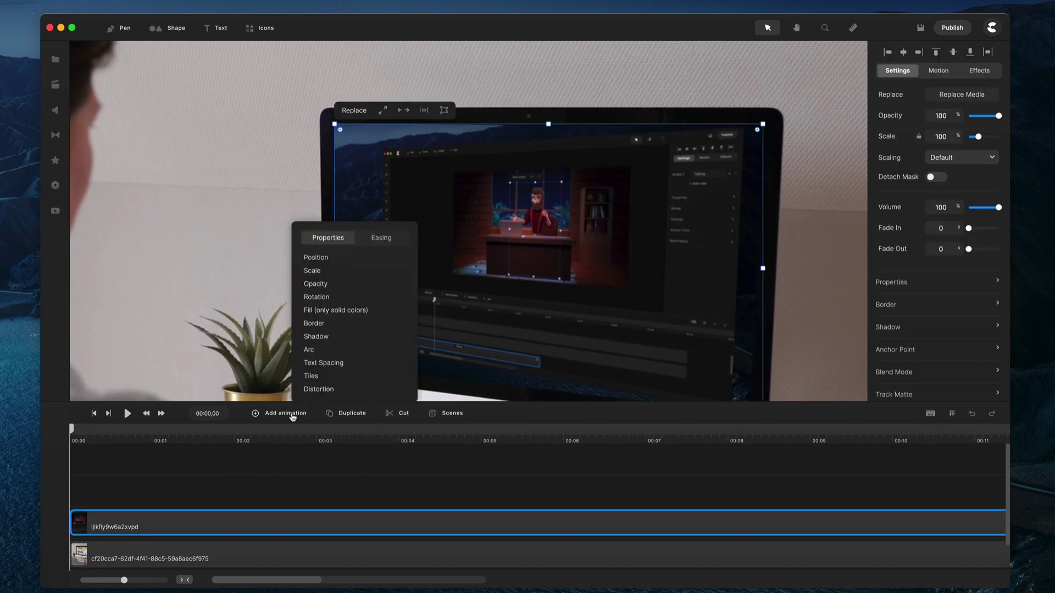
{"action": "left_click", "coordinate": [340, 390]}
{"action": "left_click_drag", "start_coordinate": [139, 523], "coordinate": [418, 520]}
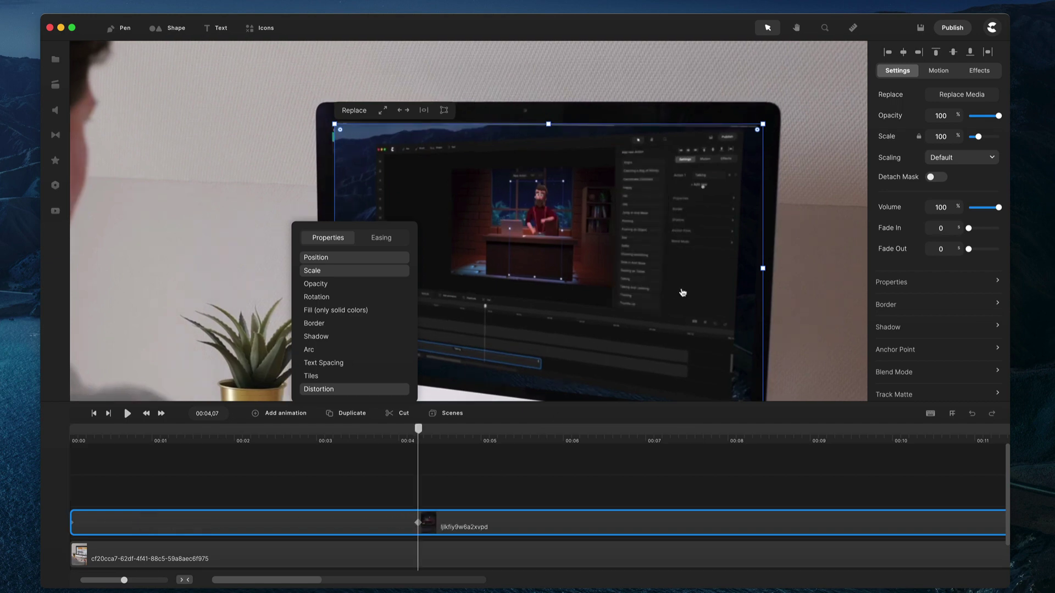
- Refit the clip's top-left and top-right corners, then scrub past four seconds
{"action": "left_click", "coordinate": [444, 111]}
{"action": "left_click_drag", "start_coordinate": [336, 124], "coordinate": [329, 119]}
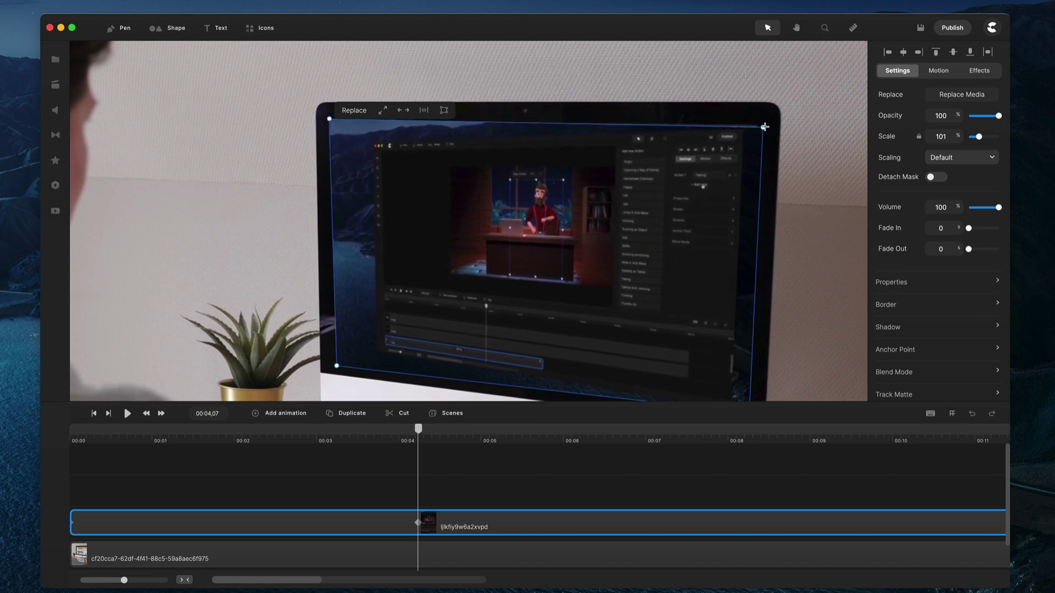
{"action": "left_click_drag", "start_coordinate": [764, 127], "coordinate": [762, 120]}
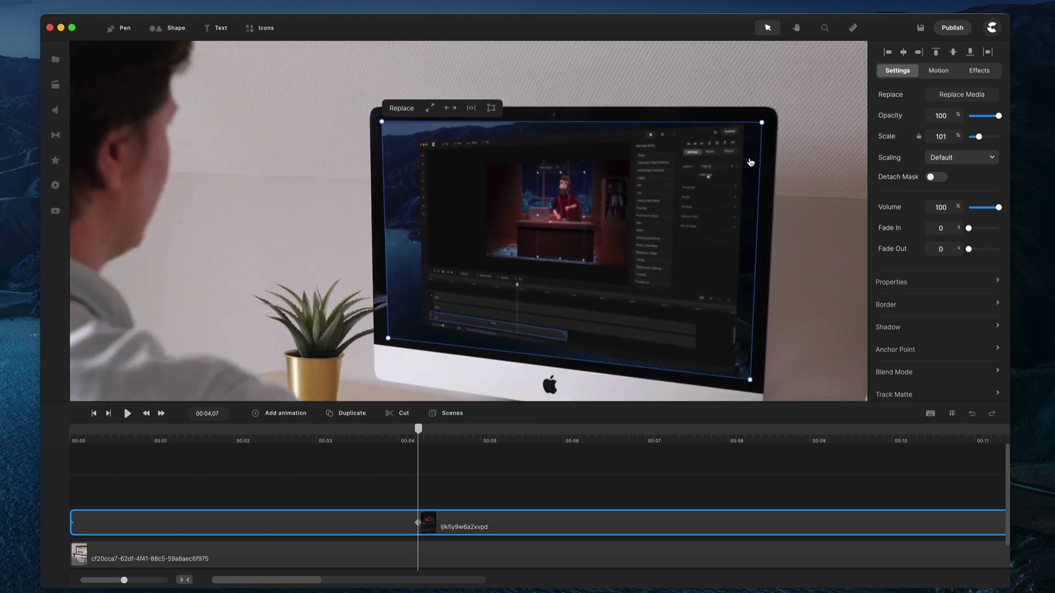
{"action": "left_click_drag", "start_coordinate": [422, 438], "coordinate": [106, 415]}
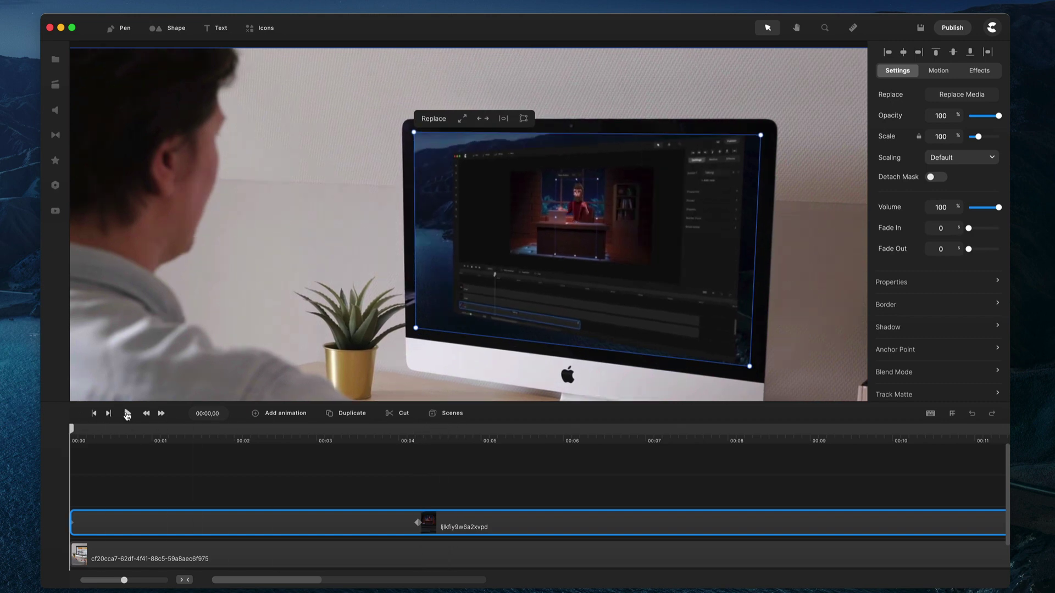
- Play and pause the iMac composite, then marquee-select and delete both clips
{"action": "left_click", "coordinate": [127, 414]}
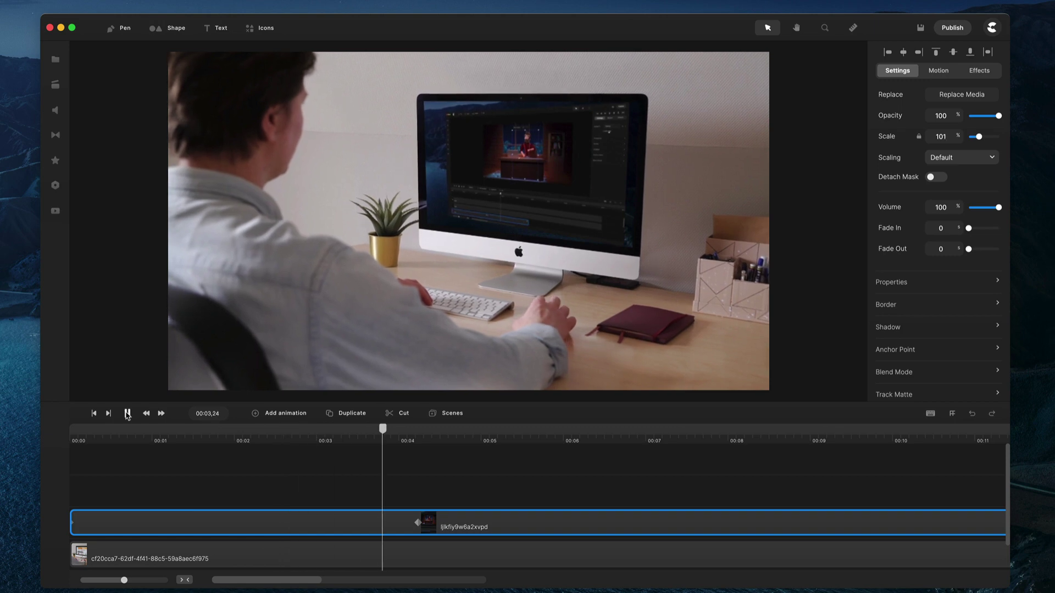
{"action": "left_click", "coordinate": [127, 414]}
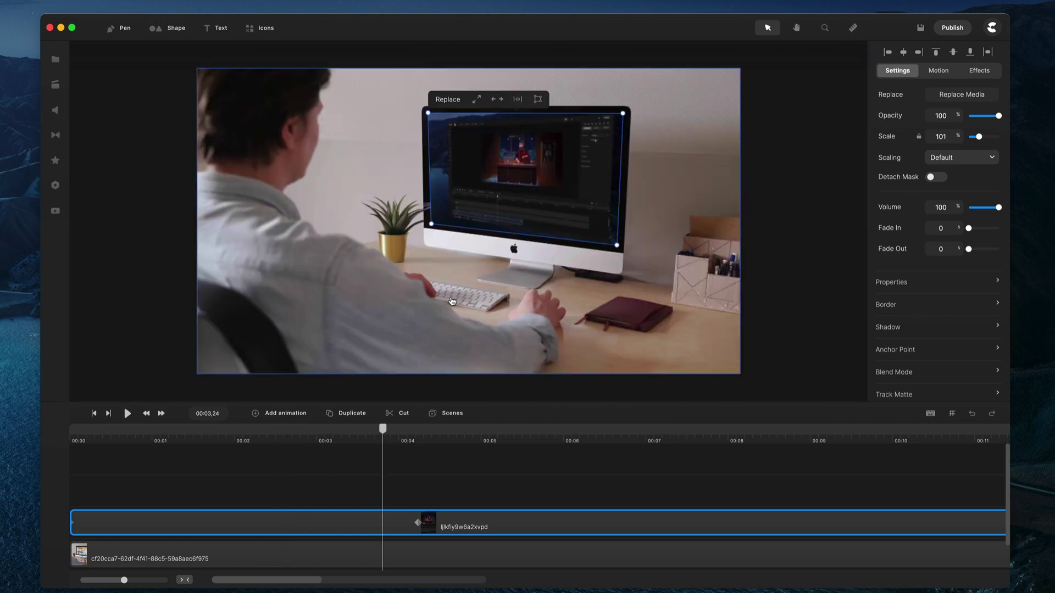
{"action": "left_click", "coordinate": [793, 242]}
{"action": "left_click_drag", "start_coordinate": [792, 196], "coordinate": [519, 264]}
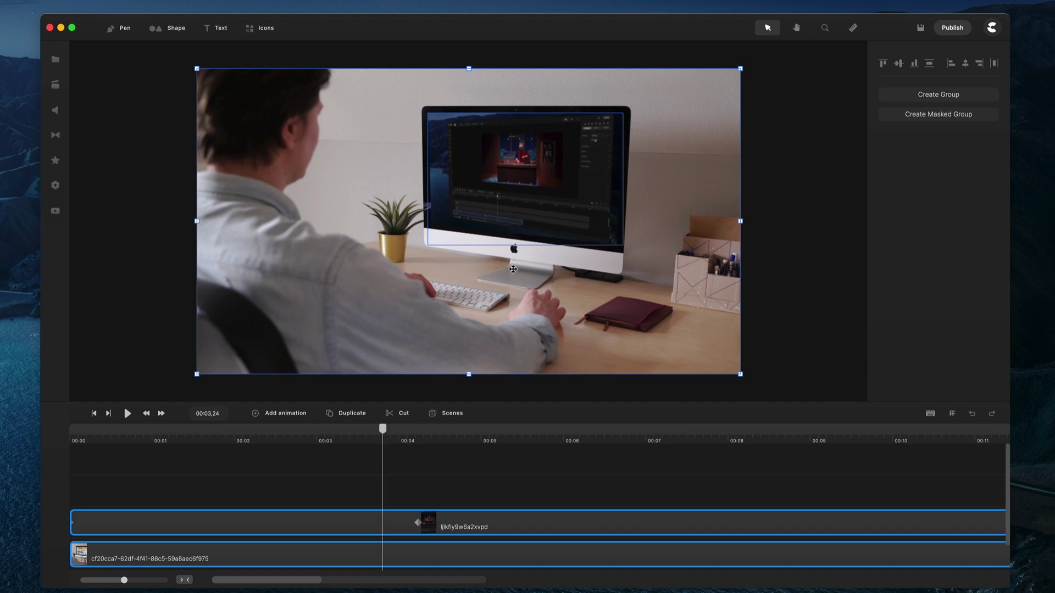
{"action": "key", "text": "Delete"}
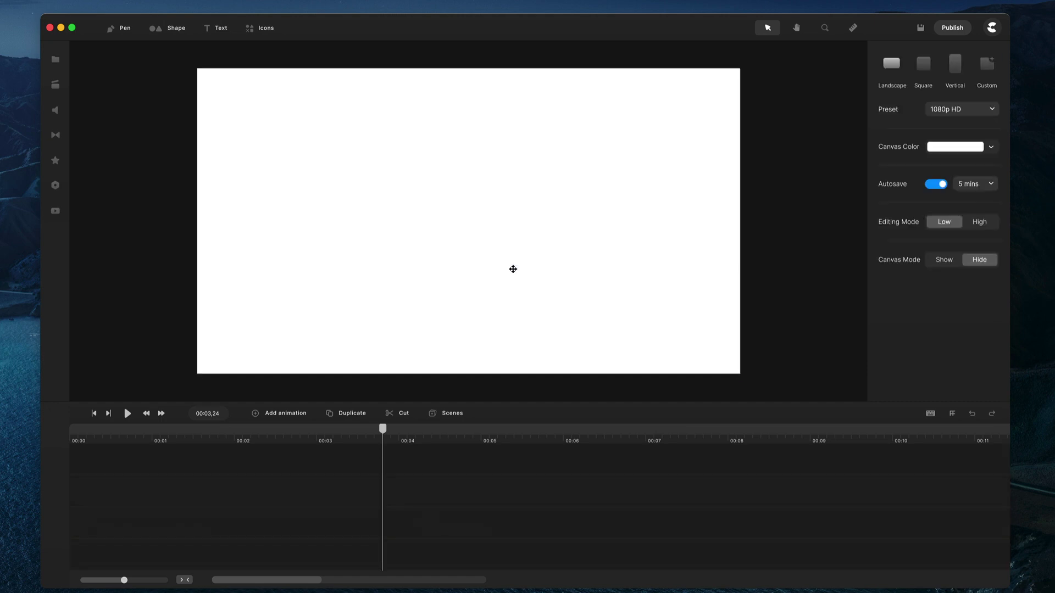
- Add the laptop-typing footage to the canvas at the timeline start
{"action": "left_click", "coordinate": [55, 67]}
{"action": "left_click_drag", "start_coordinate": [235, 117], "coordinate": [478, 203]}
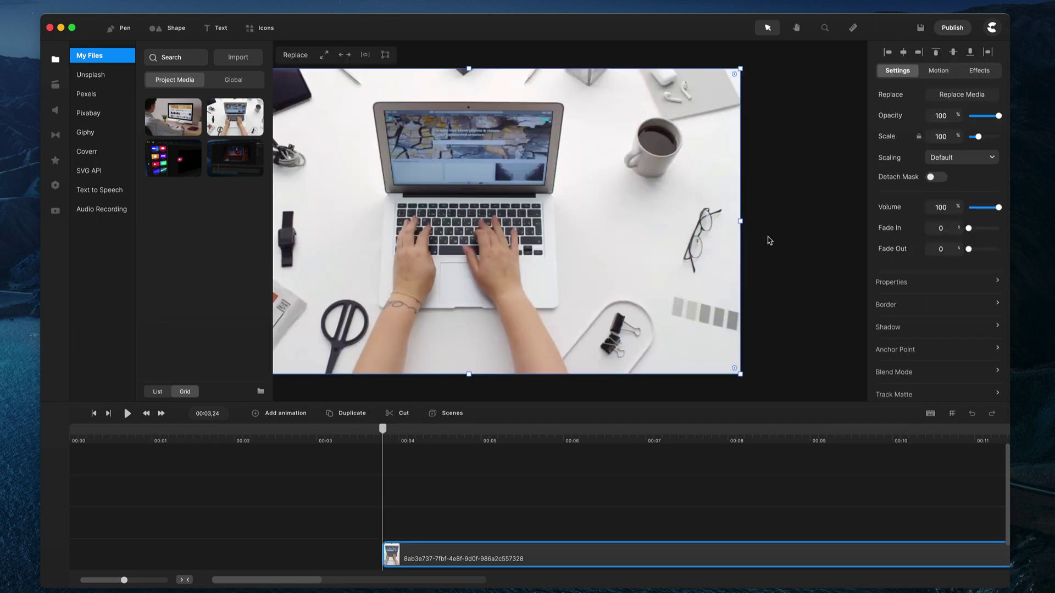
{"action": "left_click", "coordinate": [769, 240]}
{"action": "left_click_drag", "start_coordinate": [464, 545], "coordinate": [104, 488]}
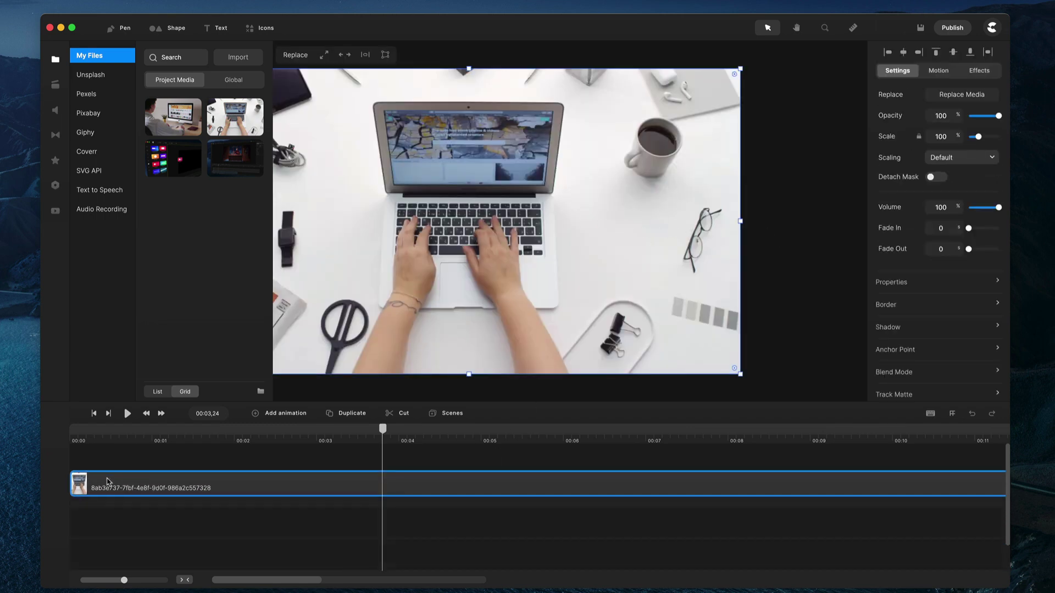
{"action": "left_click", "coordinate": [94, 414]}
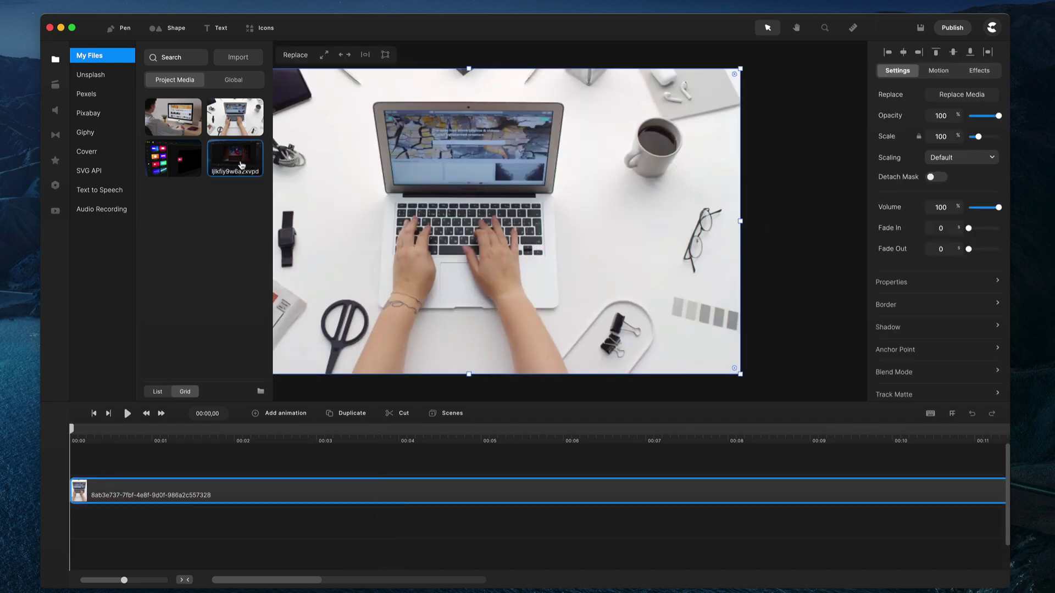
- Overlay the dark screen recording and pin its four corners to the laptop screen
{"action": "left_click_drag", "start_coordinate": [173, 158], "coordinate": [530, 131]}
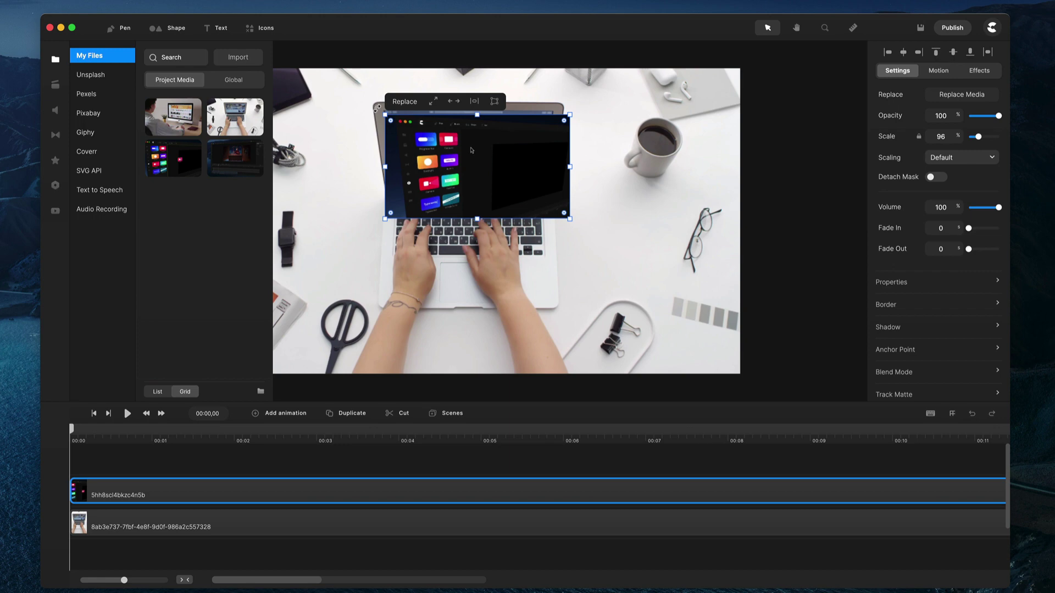
{"action": "scroll", "coordinate": [377, 107], "scroll_direction": "up", "scroll_amount": 5}
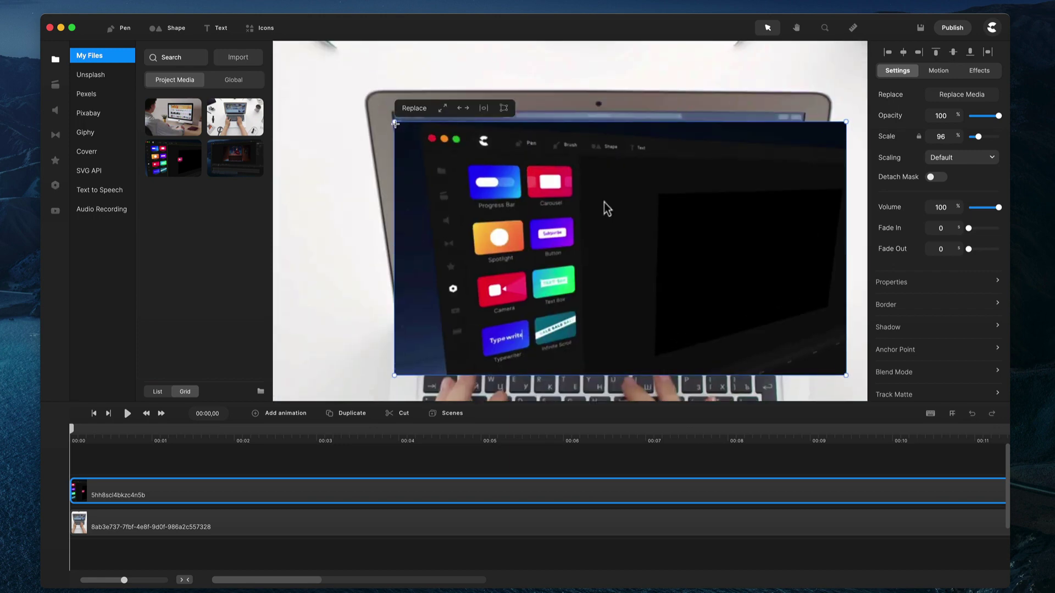
{"action": "left_click_drag", "start_coordinate": [395, 124], "coordinate": [390, 111]}
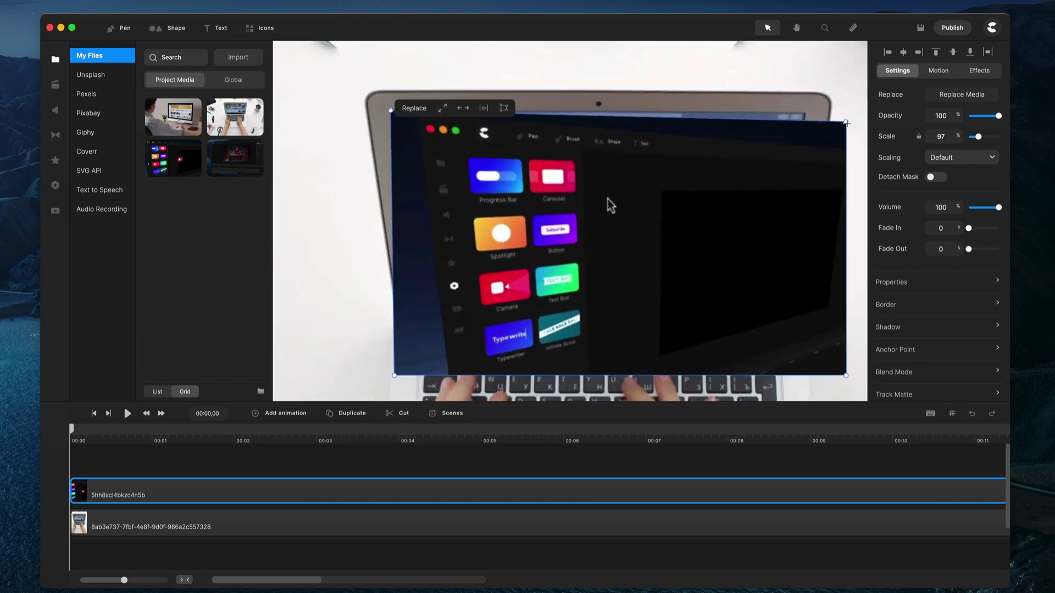
{"action": "left_click_drag", "start_coordinate": [846, 123], "coordinate": [806, 113]}
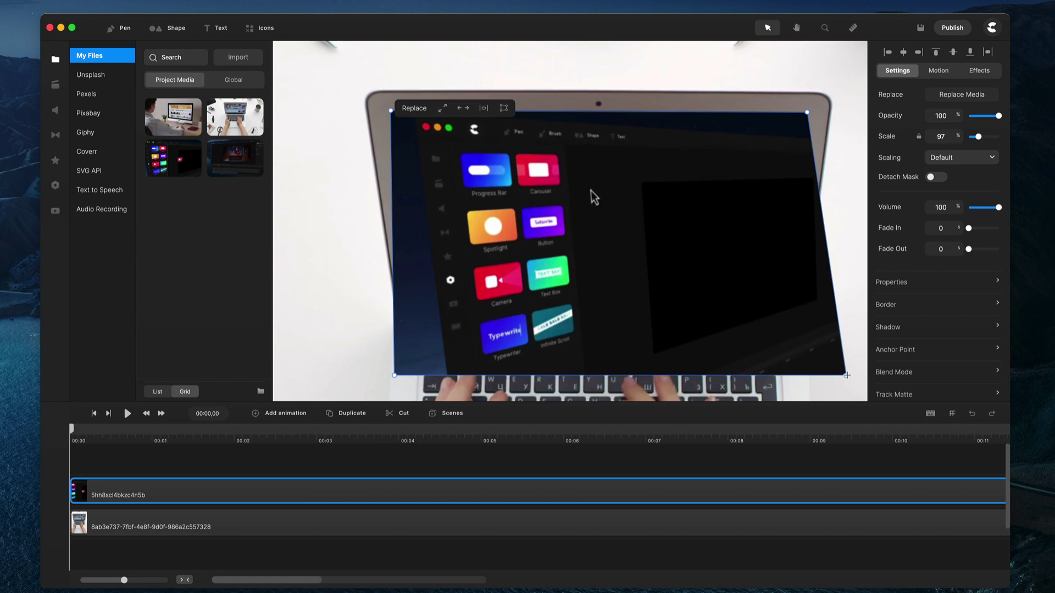
{"action": "left_click_drag", "start_coordinate": [847, 375], "coordinate": [784, 296]}
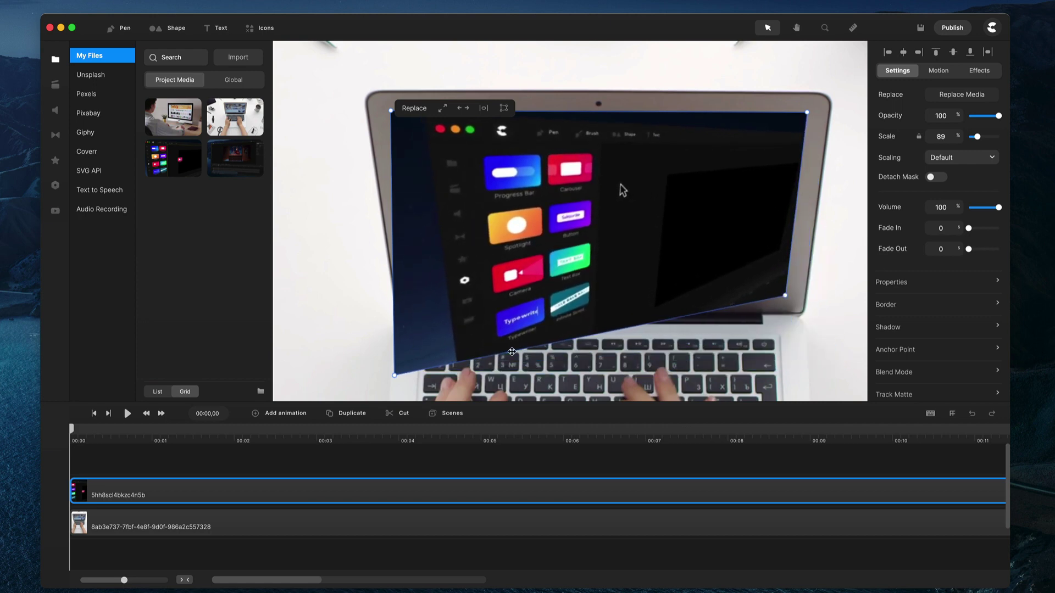
{"action": "left_click_drag", "start_coordinate": [395, 376], "coordinate": [415, 297]}
{"action": "scroll", "coordinate": [415, 297], "scroll_direction": "down", "scroll_amount": 2}
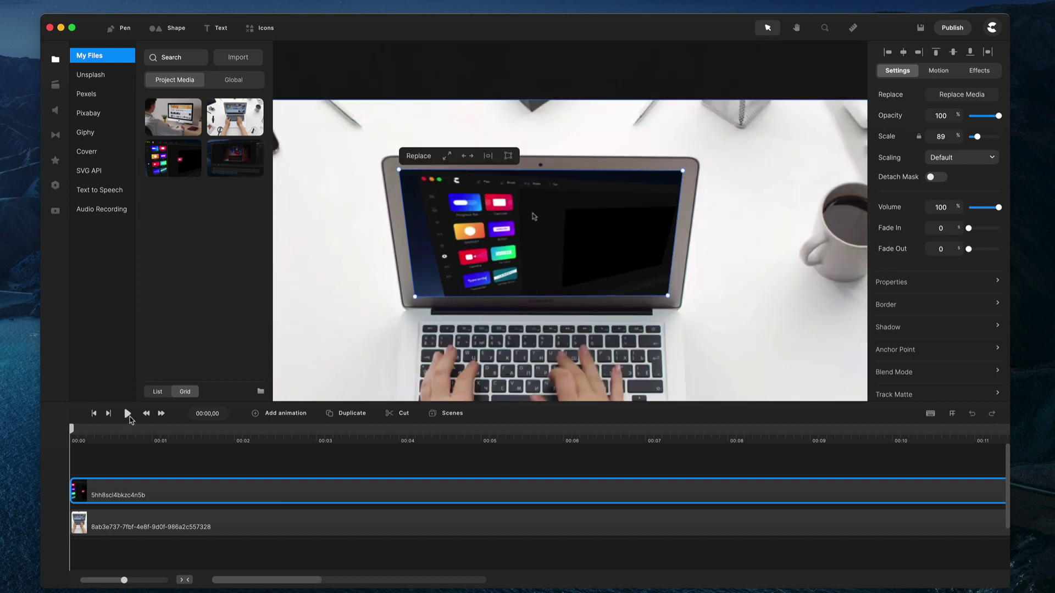
- Play back the laptop composite, stop it, and fit the full frame in view
{"action": "left_click", "coordinate": [127, 414]}
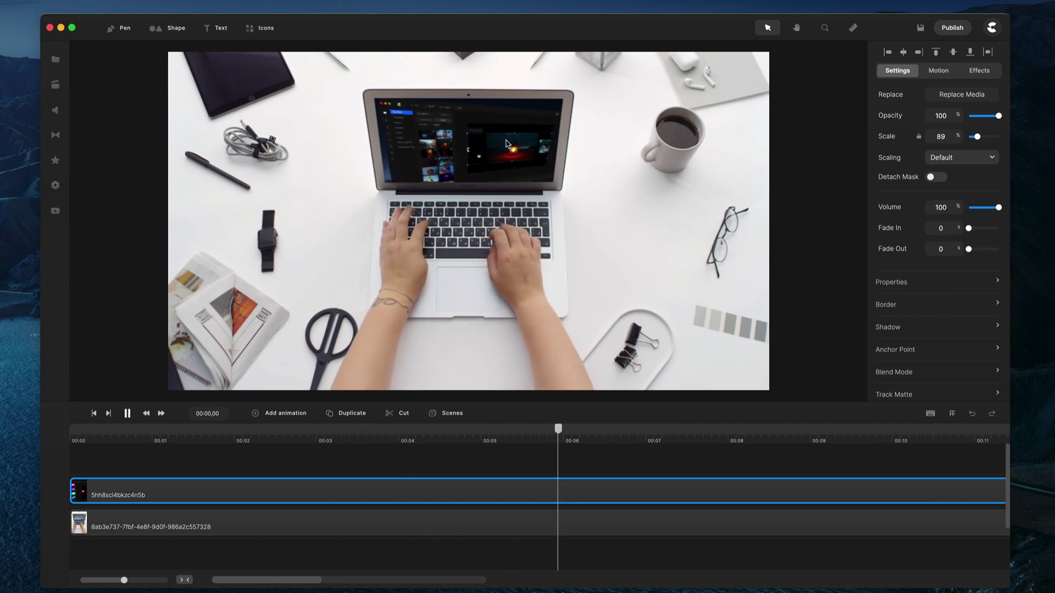
{"action": "key", "text": "space"}
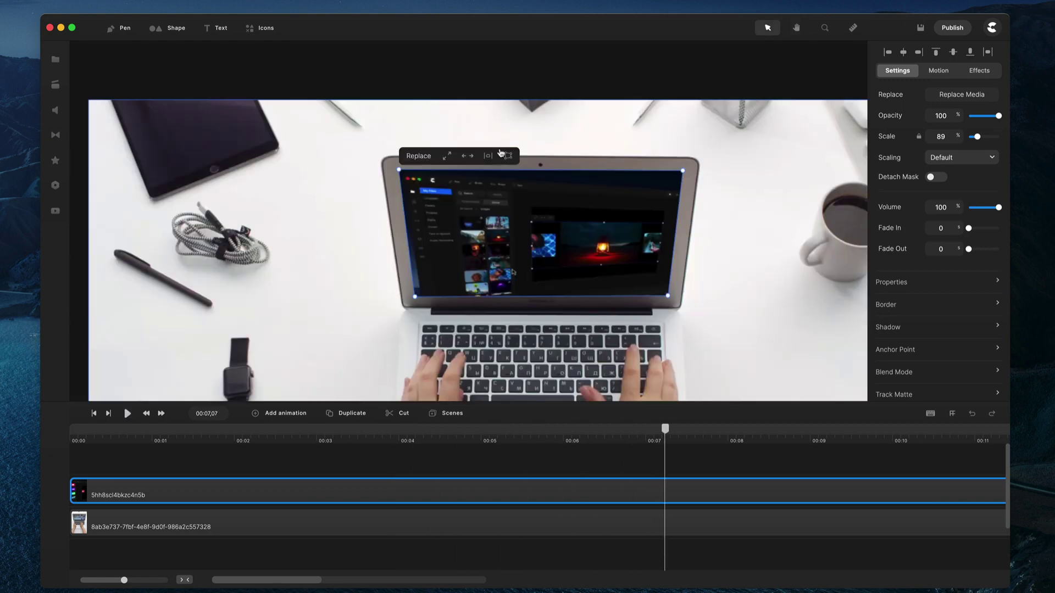
{"action": "left_click", "coordinate": [494, 160]}
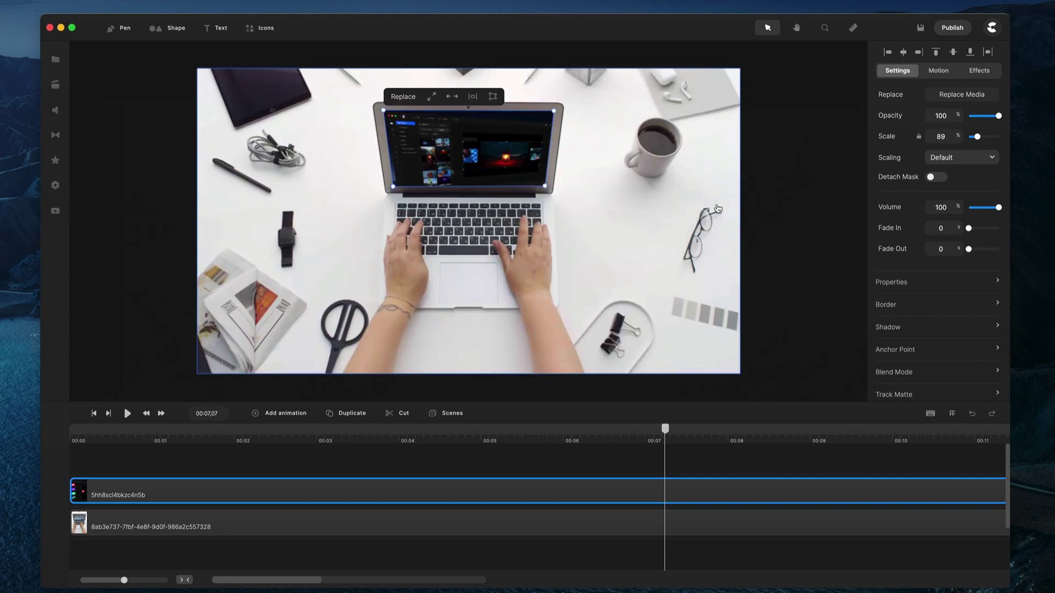
{"action": "left_click", "coordinate": [793, 208]}
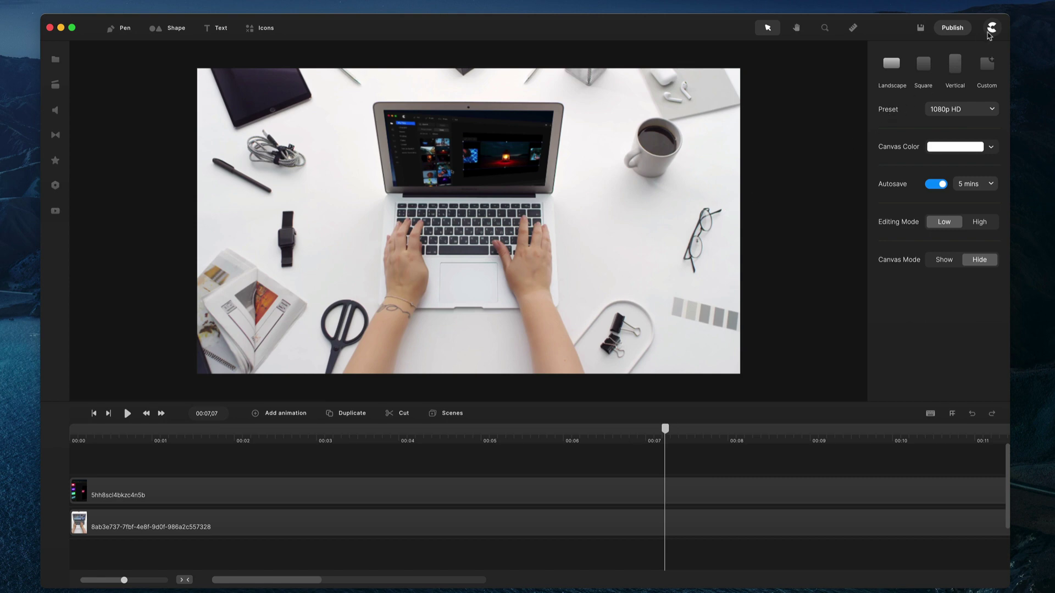
- Exit the editor from the account menu and confirm
{"action": "left_click", "coordinate": [990, 33]}
{"action": "left_click", "coordinate": [959, 144]}
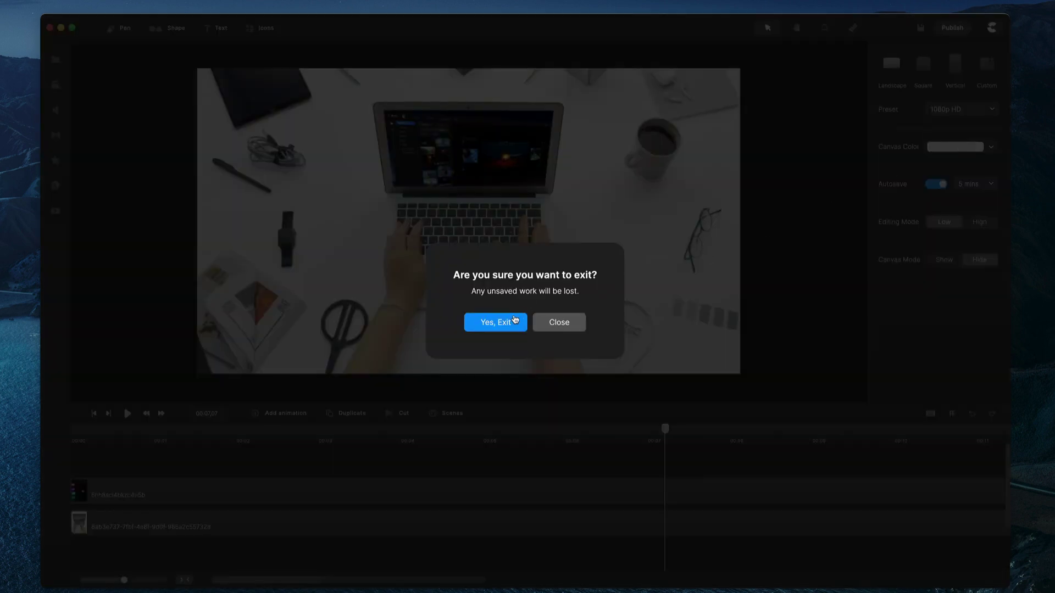
{"action": "left_click", "coordinate": [494, 322]}
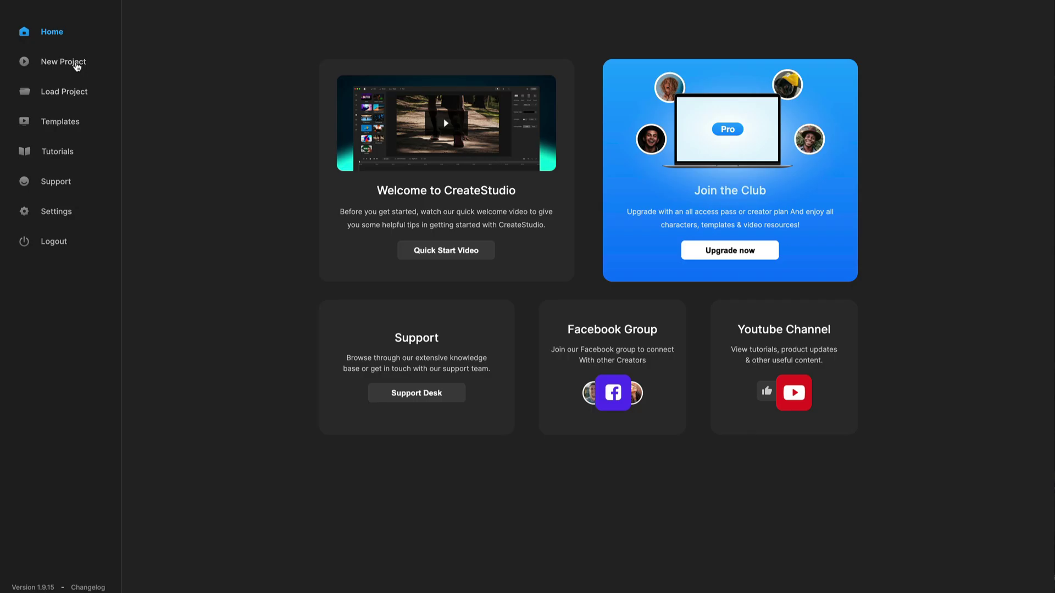
- Start a new Lightning Builder project at Standard 16:9 in the Real Estate style
{"action": "left_click", "coordinate": [77, 66]}
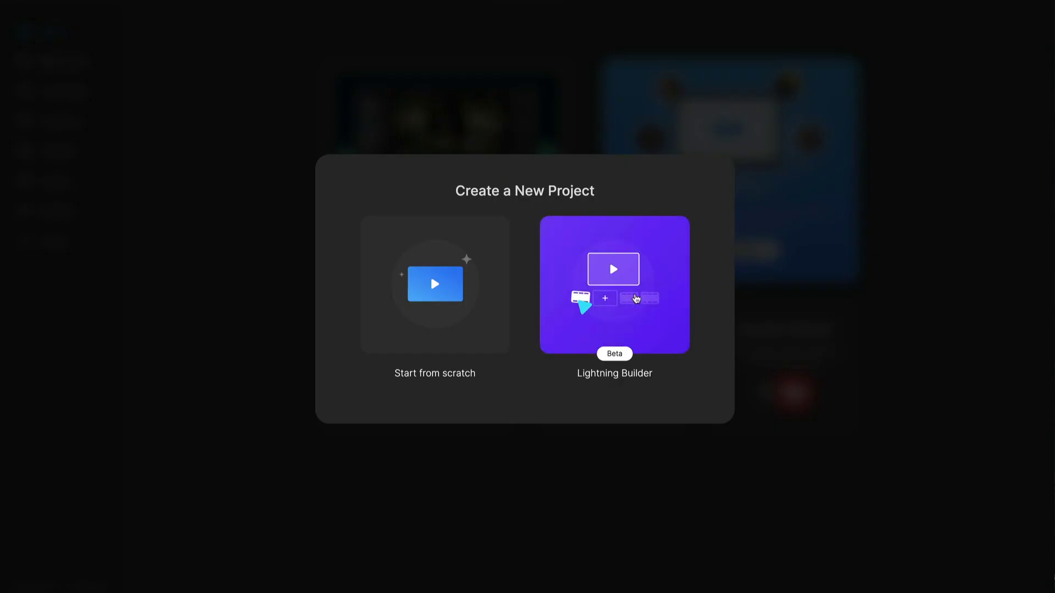
{"action": "left_click", "coordinate": [640, 296]}
{"action": "left_click", "coordinate": [503, 284]}
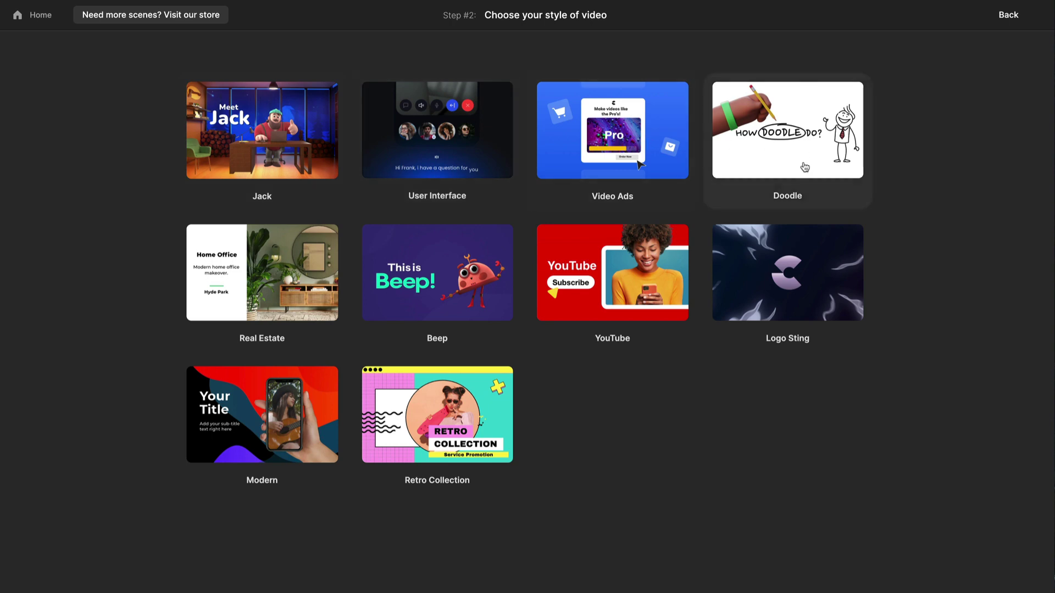
{"action": "left_click", "coordinate": [258, 296]}
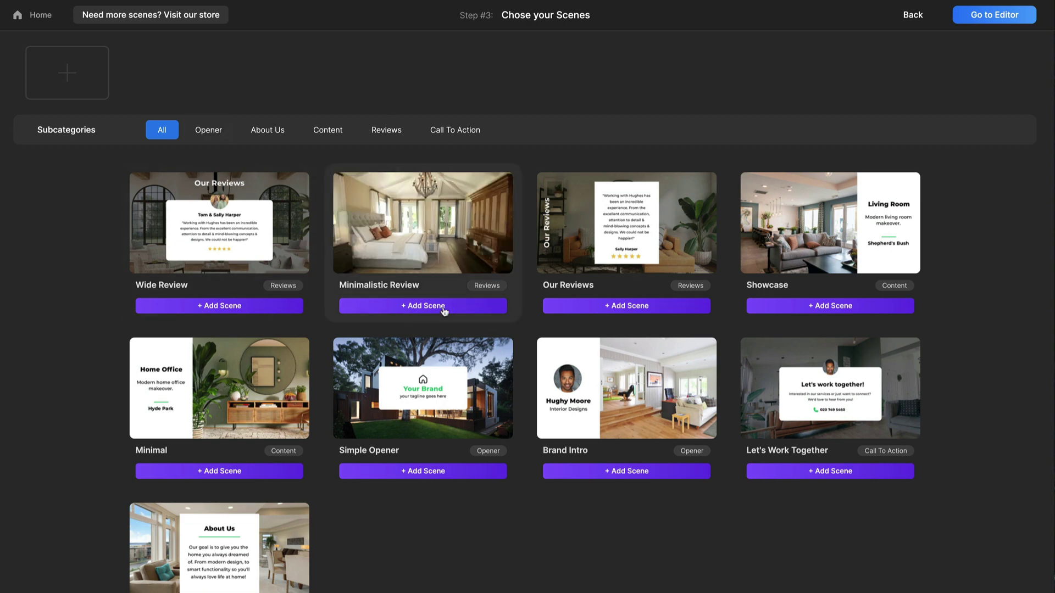
- Add Simple Opener, Minimal, Showcase, Wide Review and Let's Work Together scenes
{"action": "left_click", "coordinate": [459, 473]}
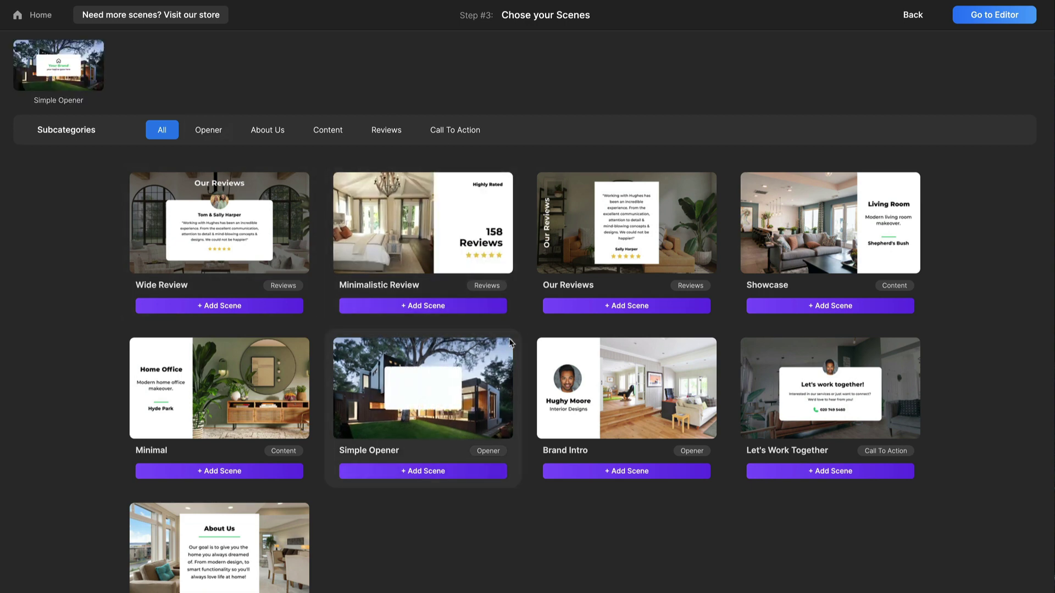
{"action": "left_click", "coordinate": [234, 471]}
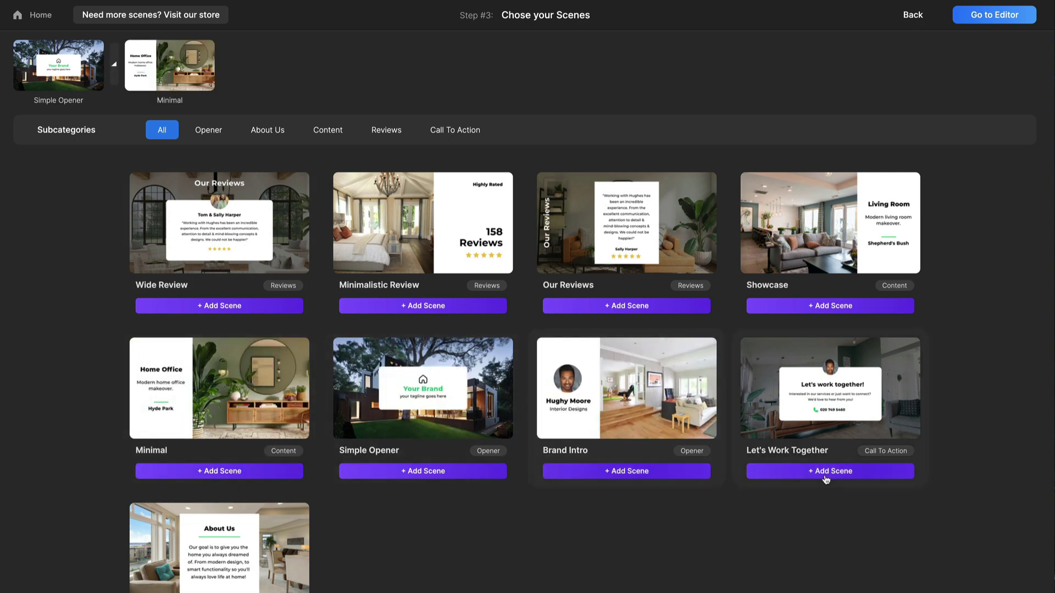
{"action": "left_click", "coordinate": [825, 309]}
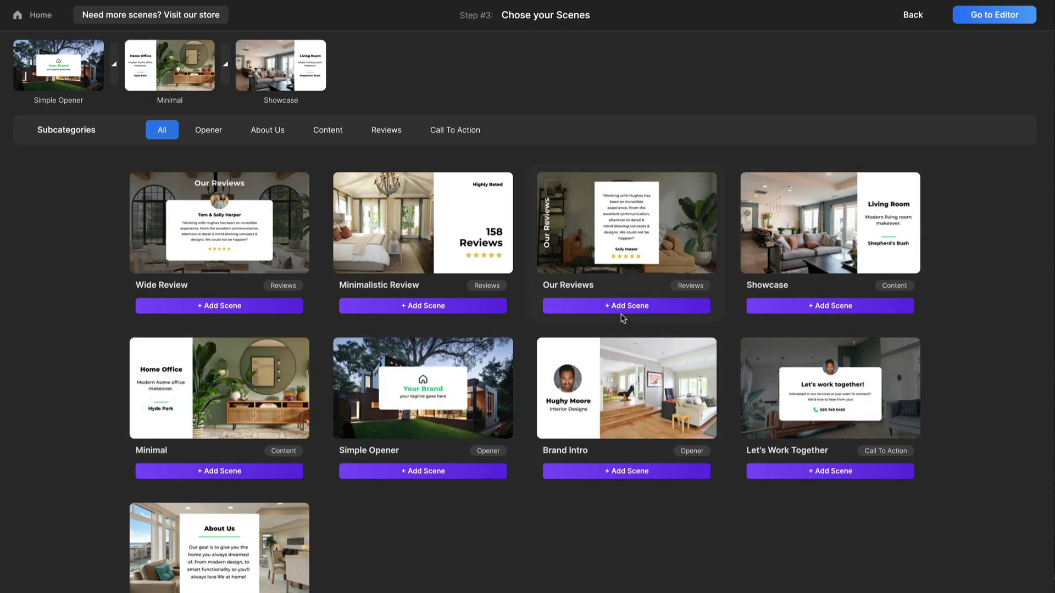
{"action": "left_click", "coordinate": [239, 308]}
{"action": "left_click", "coordinate": [832, 472]}
- Apply the Simple Opener–Minimal transition to all scenes
{"action": "left_click", "coordinate": [114, 64]}
{"action": "left_click", "coordinate": [526, 197]}
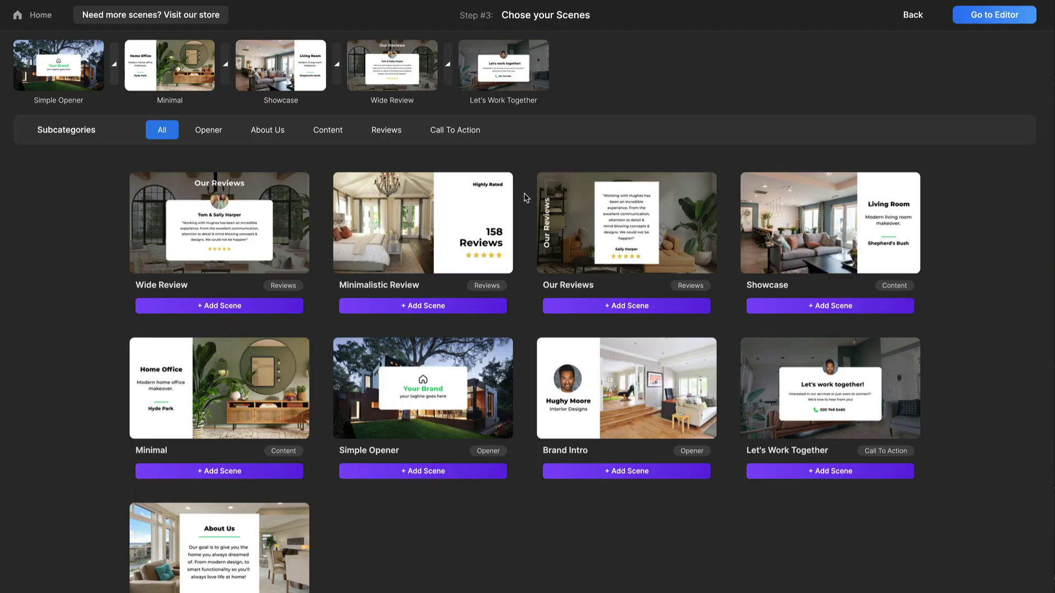
{"action": "left_click", "coordinate": [115, 65]}
{"action": "left_click", "coordinate": [469, 107]}
{"action": "left_click", "coordinate": [135, 204]}
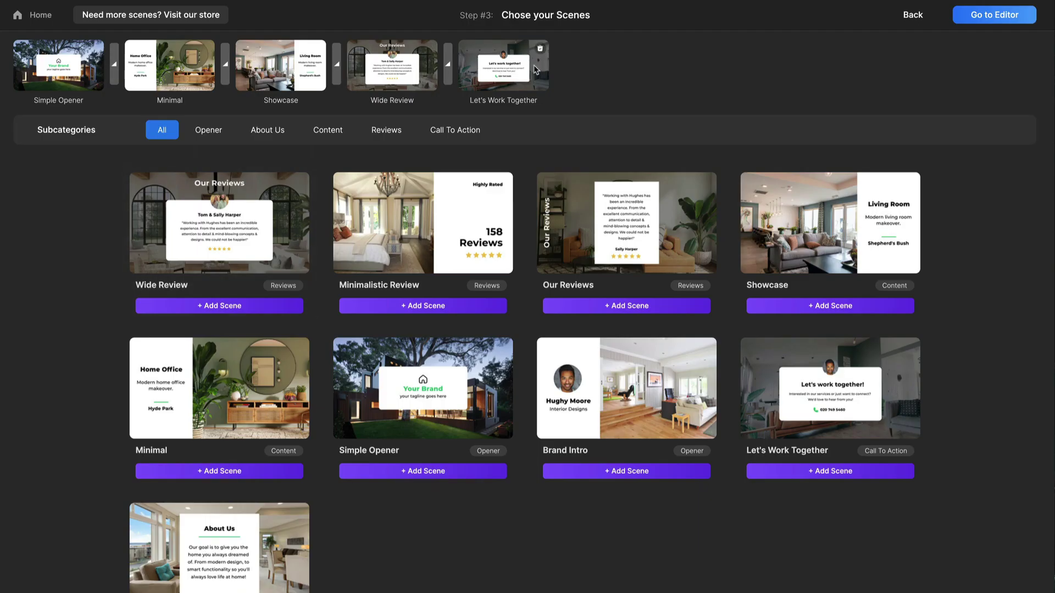
- Go to the editor with the Vlog music style and play the preview
{"action": "left_click", "coordinate": [999, 18]}
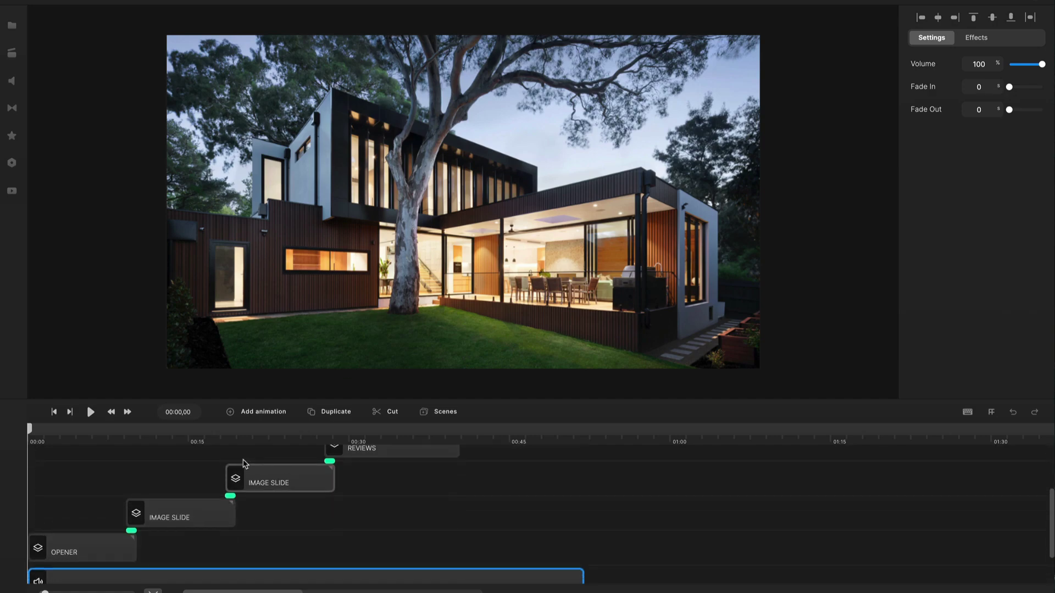
{"action": "left_click", "coordinate": [91, 413]}
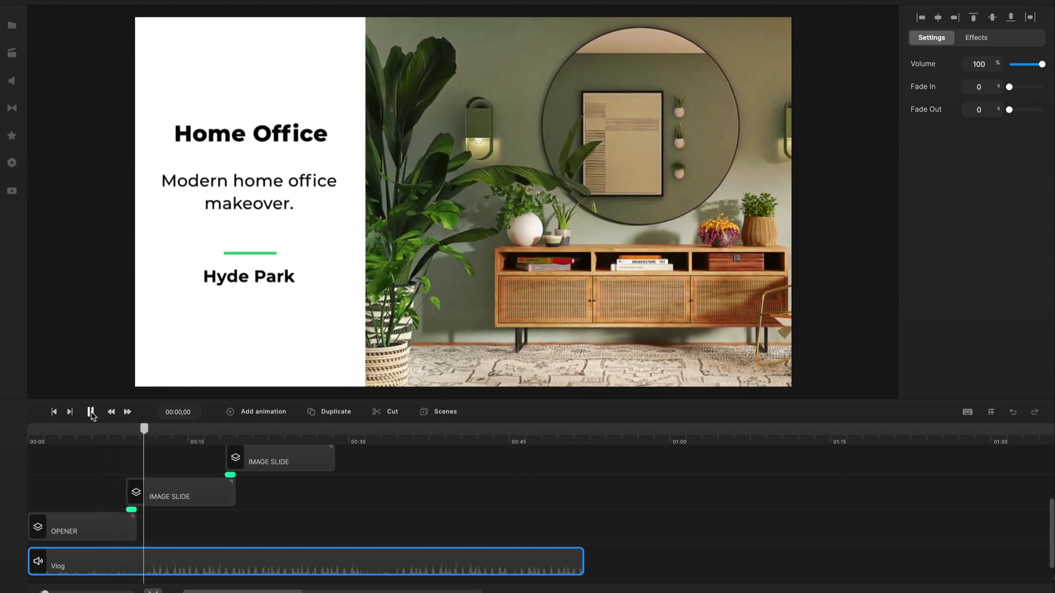
- Pause playback, select the home office slide, and try a red panel before restoring white
{"action": "left_click", "coordinate": [91, 412]}
{"action": "left_click", "coordinate": [363, 278]}
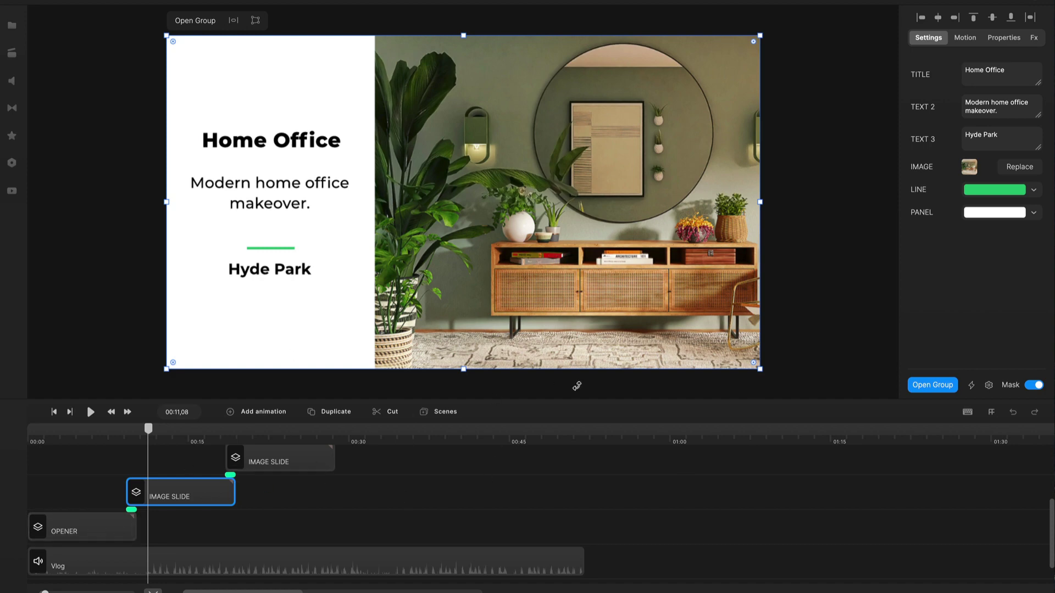
{"action": "left_click", "coordinate": [996, 217]}
{"action": "left_click_drag", "start_coordinate": [844, 118], "coordinate": [685, 24]}
{"action": "left_click", "coordinate": [708, 34]}
- Retitle the slide from Home Office to 'New Home'
{"action": "left_click_drag", "start_coordinate": [1018, 71], "coordinate": [934, 69]}
{"action": "type", "text": "New Home"}
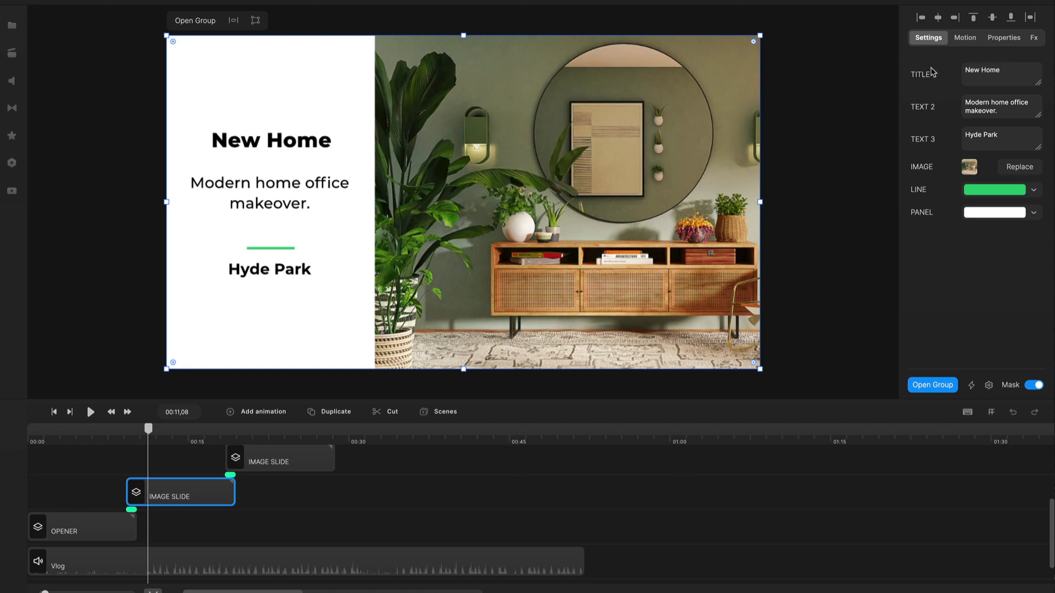
{"action": "left_click", "coordinate": [930, 76]}
{"action": "left_click", "coordinate": [465, 483]}
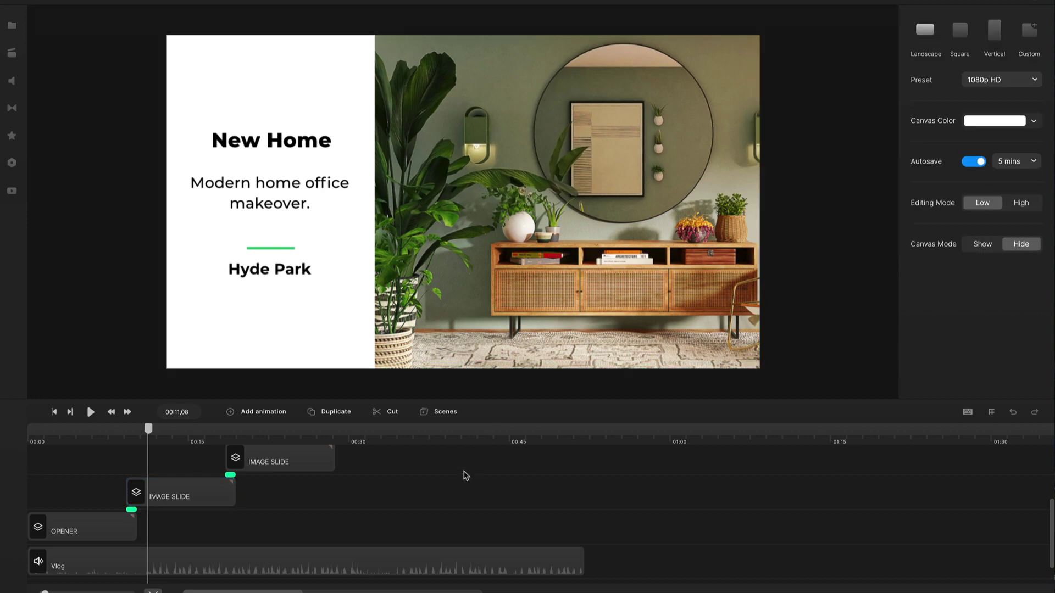
- Browse scene categories and add User Interface's Video Call With Chat scene
{"action": "left_click", "coordinate": [444, 414]}
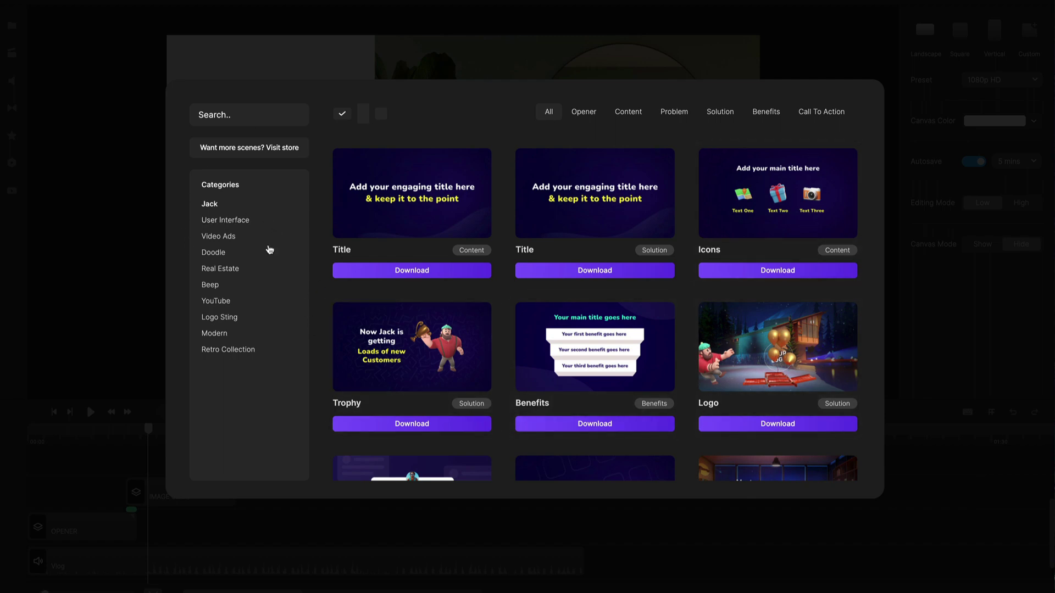
{"action": "left_click", "coordinate": [230, 219]}
{"action": "left_click", "coordinate": [227, 235]}
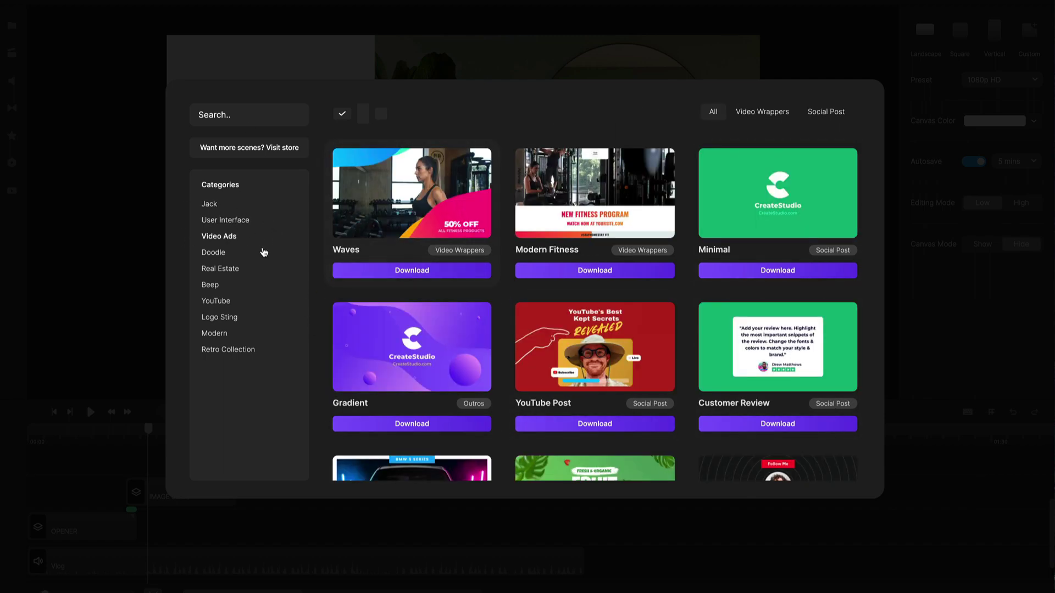
{"action": "left_click", "coordinate": [220, 253]}
{"action": "left_click", "coordinate": [220, 269]}
{"action": "left_click", "coordinate": [222, 286]}
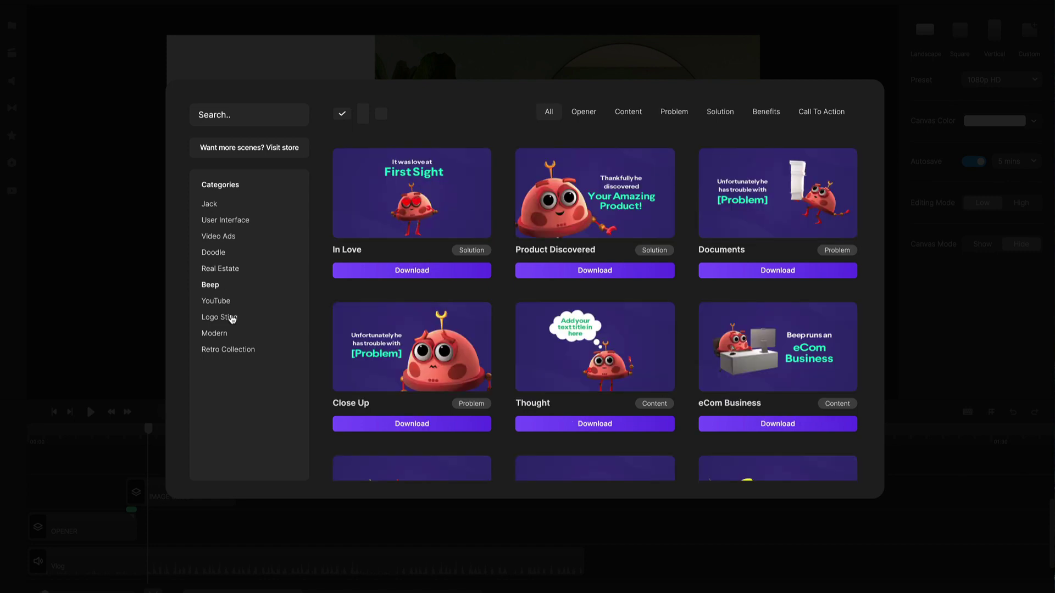
{"action": "left_click", "coordinate": [222, 336]}
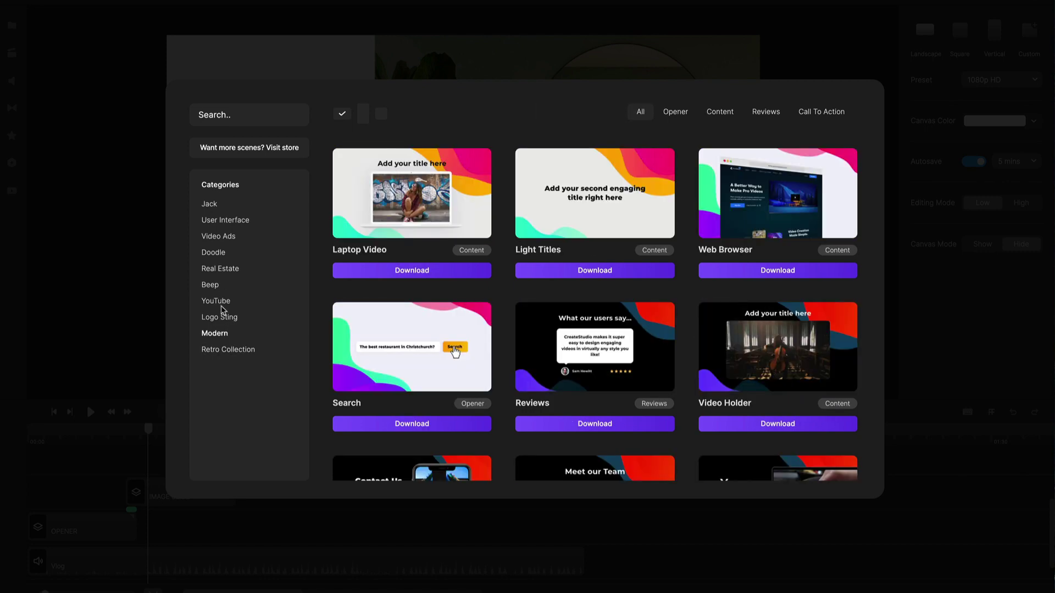
{"action": "left_click", "coordinate": [224, 221]}
{"action": "left_click", "coordinate": [582, 273]}
{"action": "left_click", "coordinate": [155, 134]}
- Place the video call clip after Call To Action with an Arrow Vertical transition
{"action": "left_click_drag", "start_coordinate": [245, 489], "coordinate": [666, 494]}
{"action": "left_click", "coordinate": [578, 518]}
{"action": "left_click", "coordinate": [609, 230]}
{"action": "mouse_move", "coordinate": [567, 434]}
{"action": "left_mouse_down"}
{"action": "mouse_move", "coordinate": [676, 434]}
{"action": "mouse_move", "coordinate": [630, 434]}
{"action": "left_mouse_up"}
{"action": "left_click", "coordinate": [646, 377]}
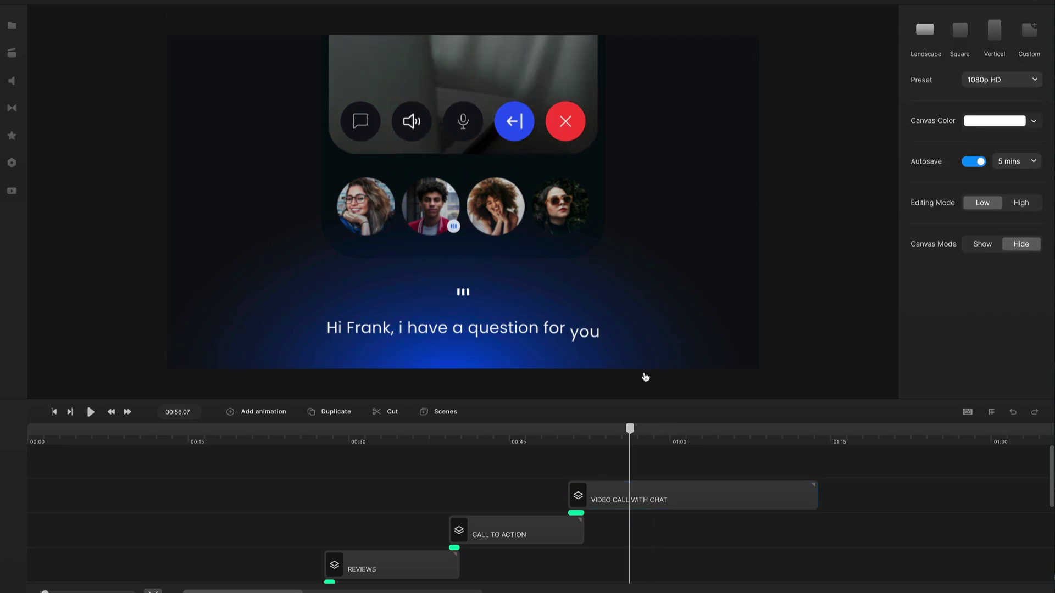
- Go from the scene library to the CreateStudio Store and open the Stomp Scenes Pack page
{"action": "left_click", "coordinate": [443, 411]}
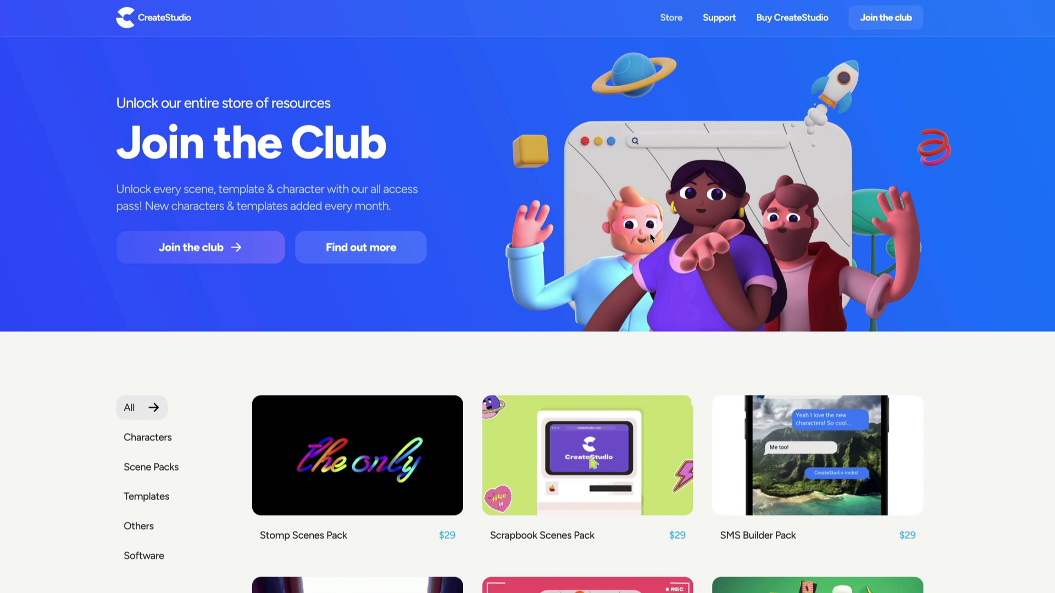
{"action": "scroll", "coordinate": [668, 251], "scroll_direction": "down", "scroll_amount": 3}
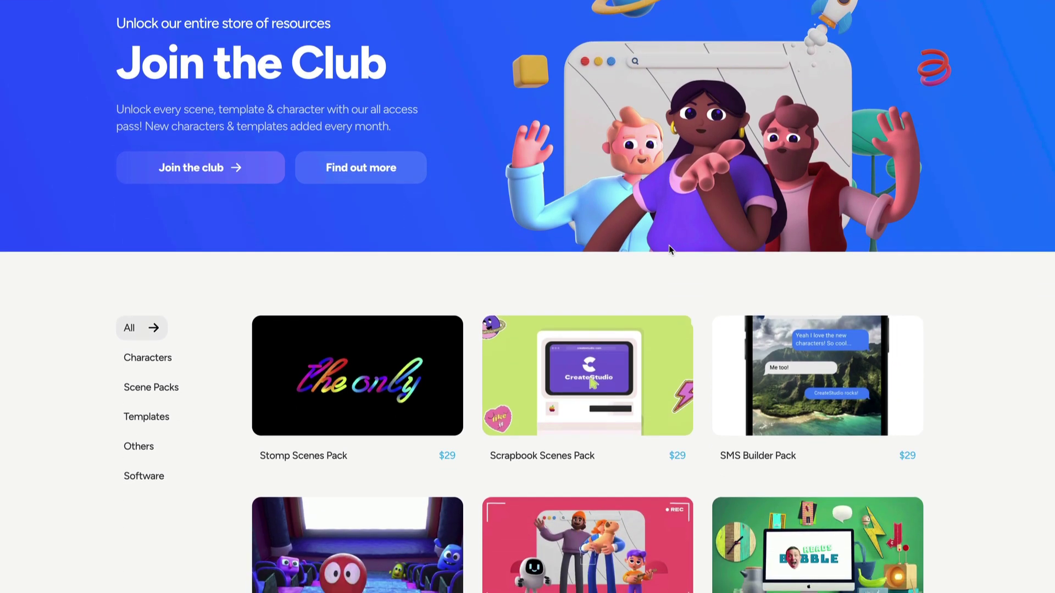
{"action": "scroll", "coordinate": [670, 250], "scroll_direction": "down", "scroll_amount": 2}
{"action": "scroll", "coordinate": [673, 246], "scroll_direction": "down", "scroll_amount": 4}
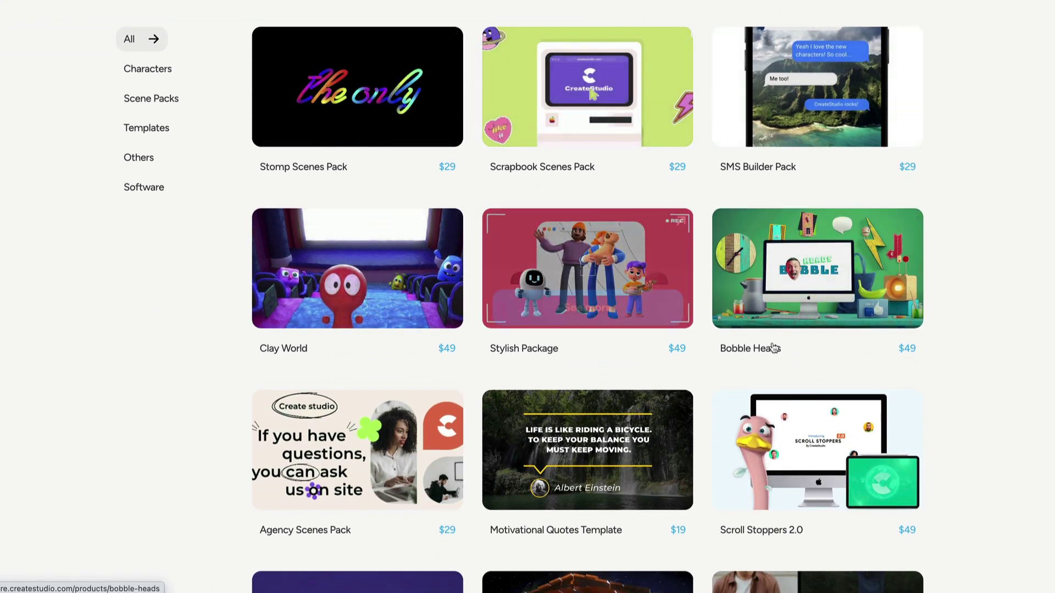
{"action": "scroll", "coordinate": [624, 216], "scroll_direction": "up", "scroll_amount": 1}
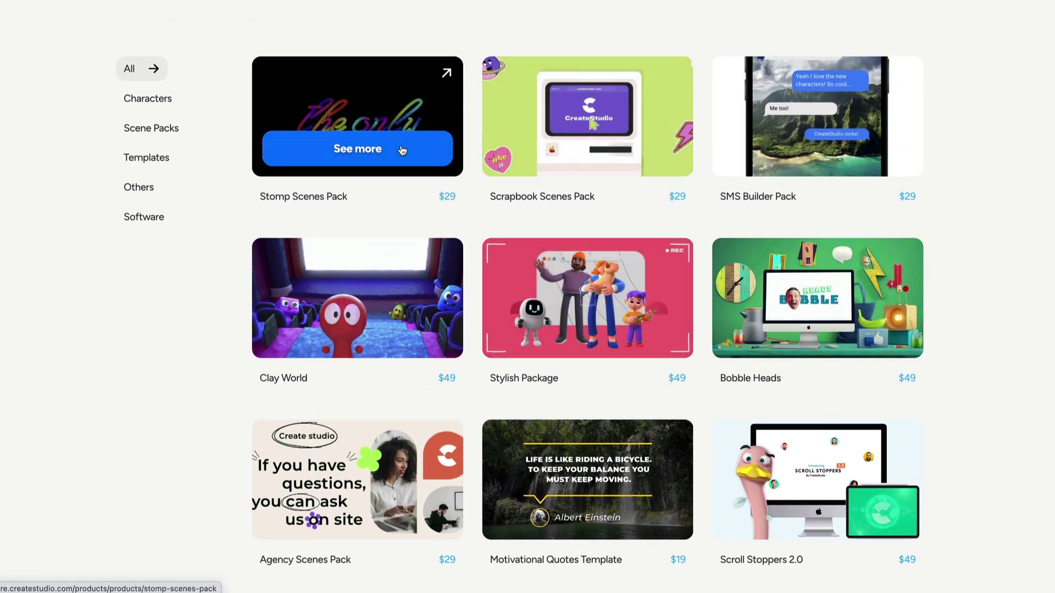
{"action": "left_click", "coordinate": [409, 153]}
- Pause the Stomp Scenes Pack preview, check its Join Club & Save pricing, then close it
{"action": "left_click", "coordinate": [382, 240]}
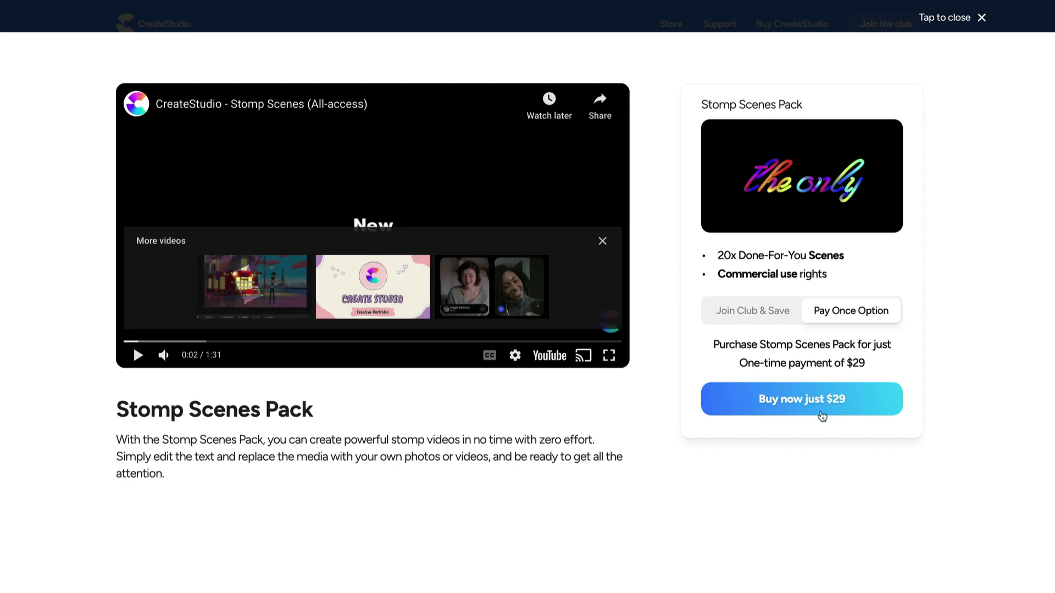
{"action": "left_click", "coordinate": [771, 310]}
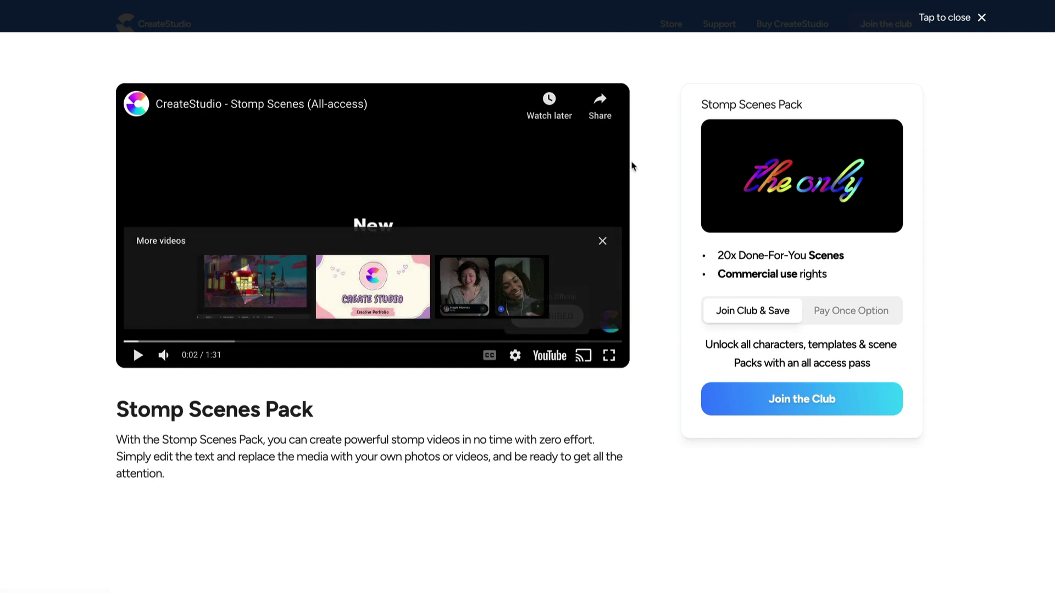
{"action": "left_click", "coordinate": [950, 18]}
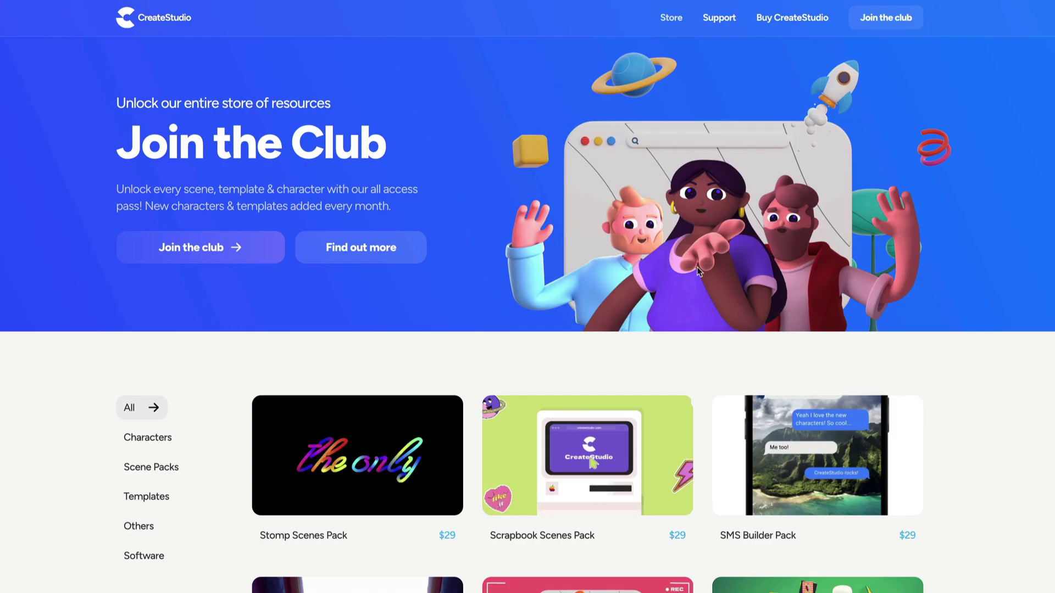
- Scroll the store catalogue down to packs like Agency Scenes Pack and Urban Opener Template
{"action": "scroll", "coordinate": [537, 303], "scroll_direction": "down", "scroll_amount": 10}
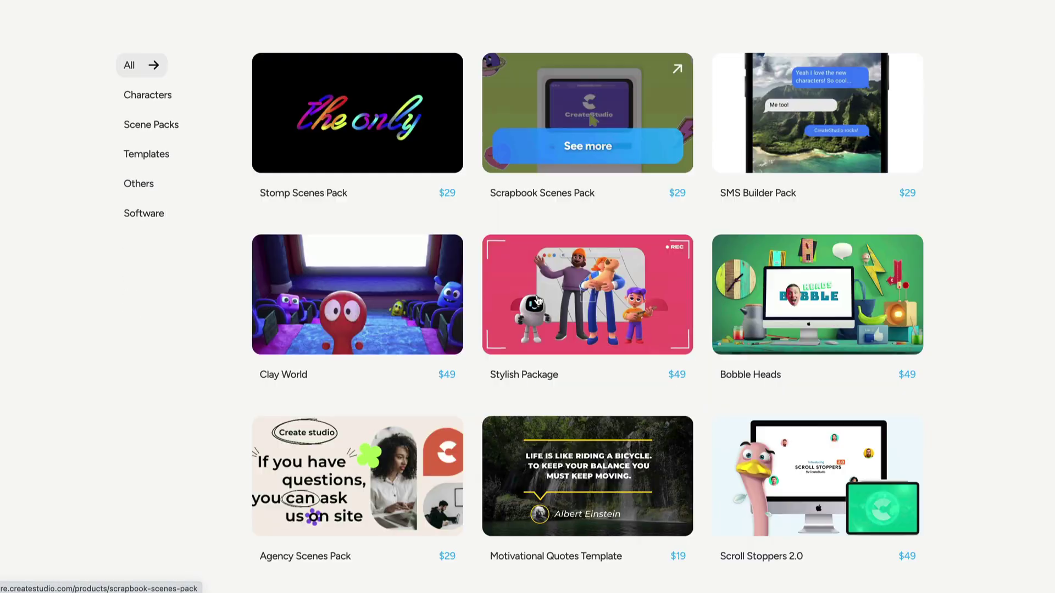
{"action": "scroll", "coordinate": [987, 394], "scroll_direction": "down", "scroll_amount": 2}
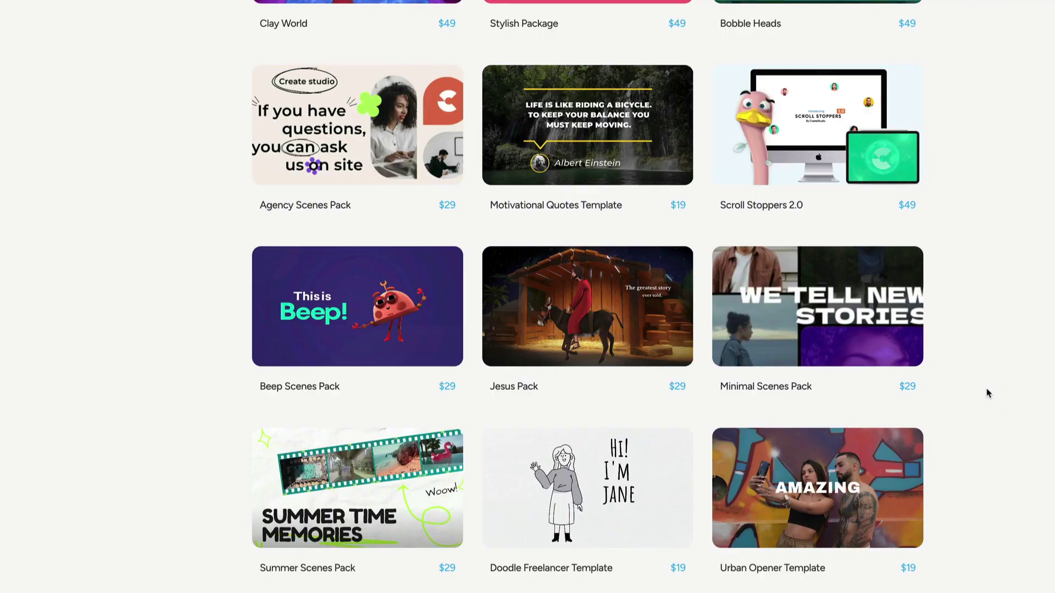